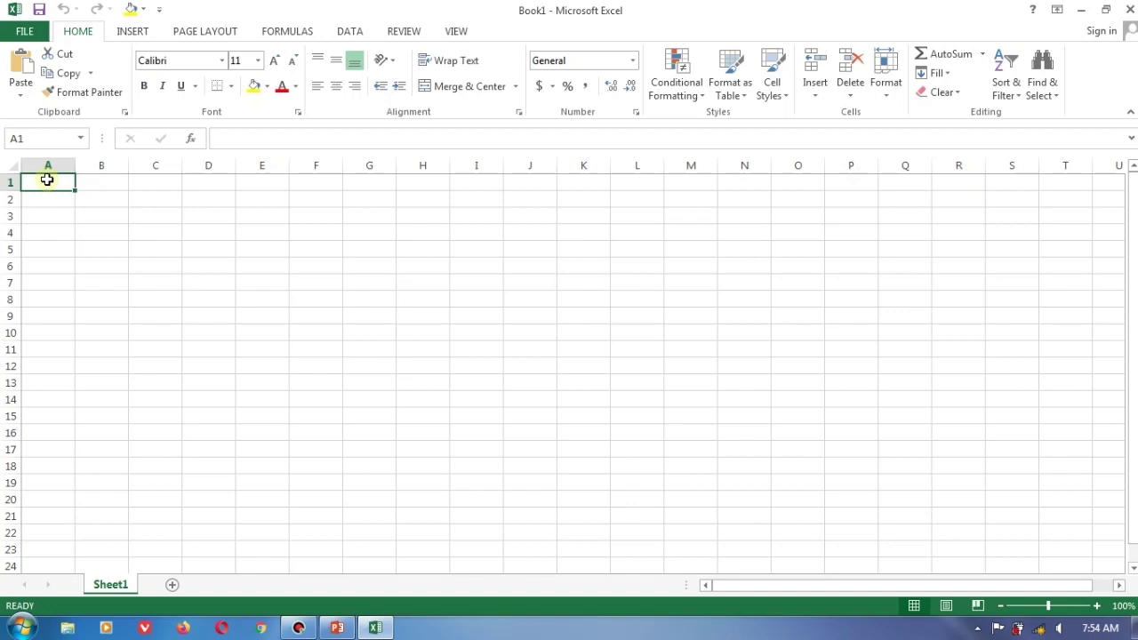
Enter the labels "Nama:" in cell A1 and "Kelas:" in cell A2.
text(Nam)
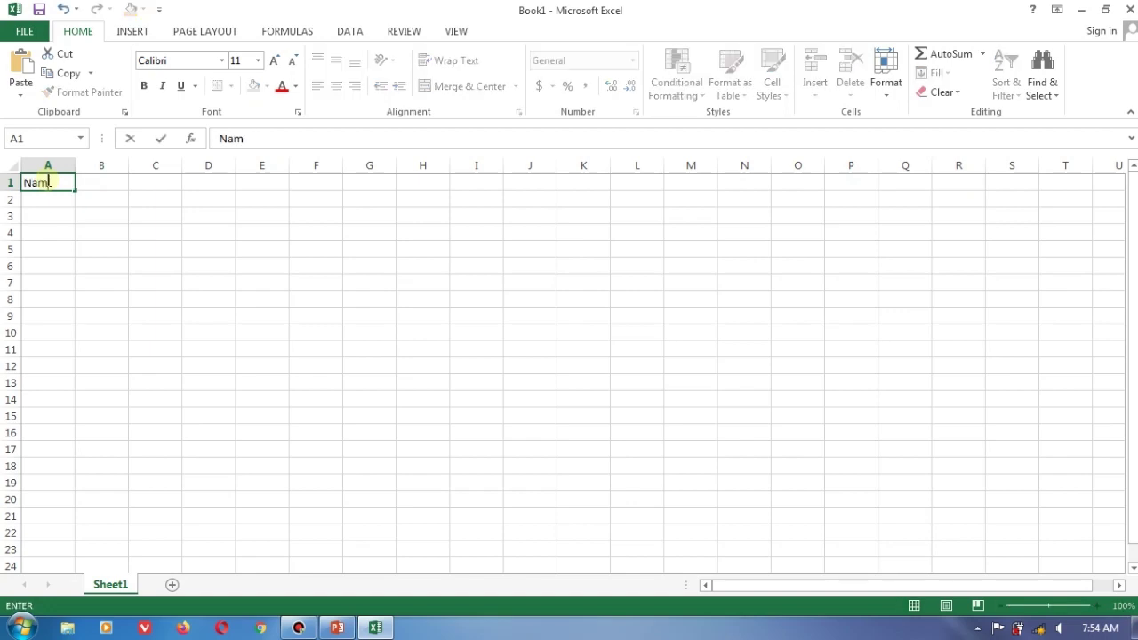
text(a:)
key(Return)
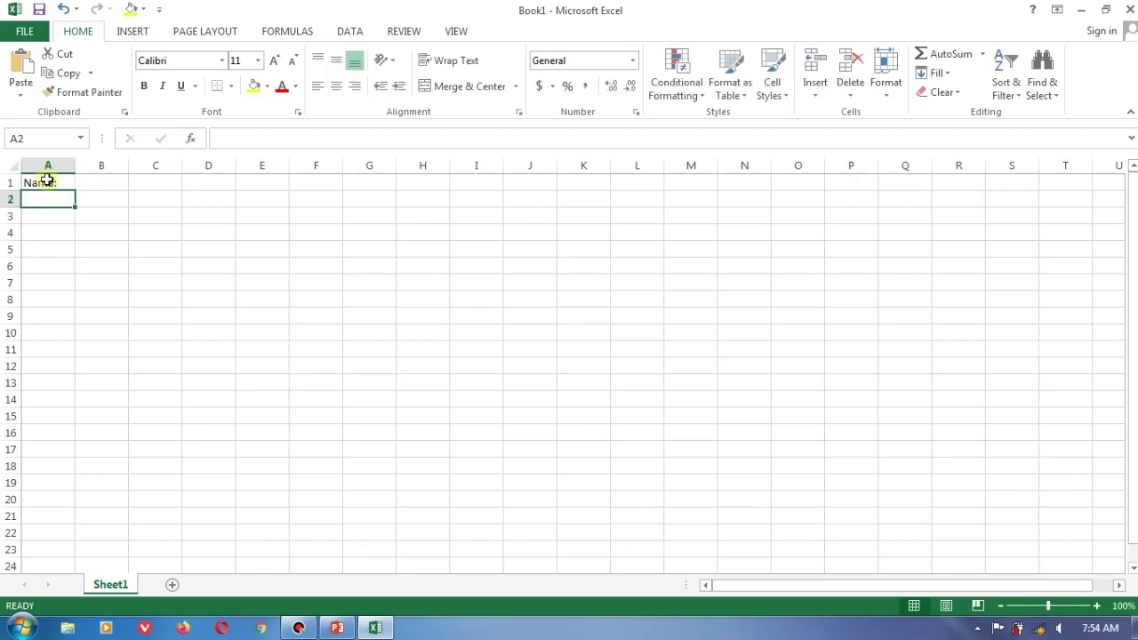
text(Ke)
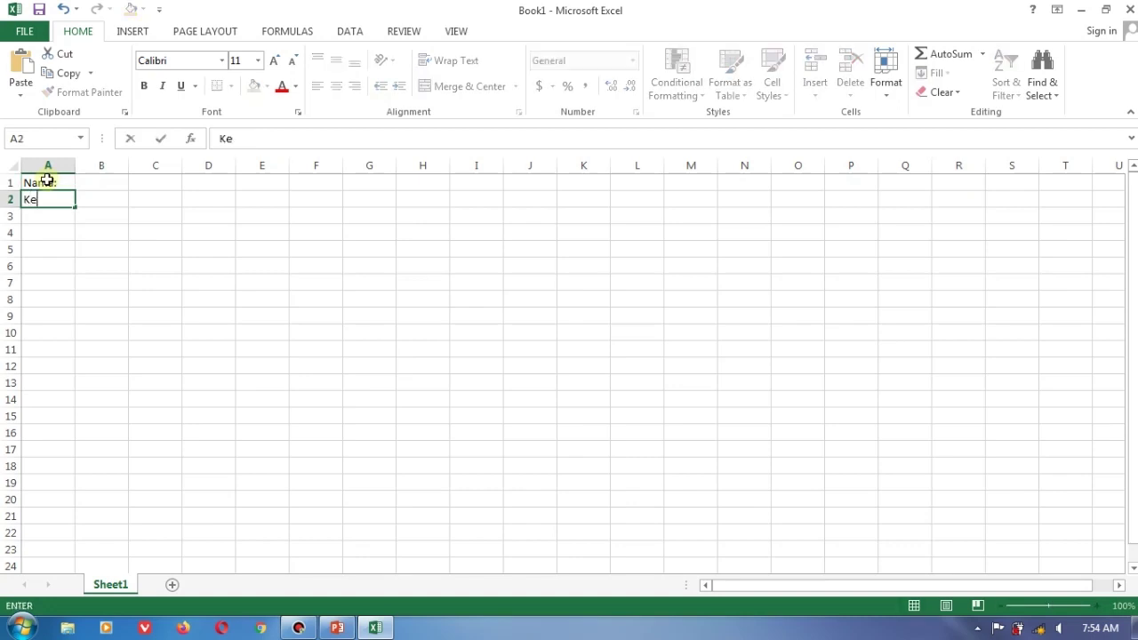
text(las:)
Enter the table headers No, Mata Pelajaran, Ulangan and Keterangan in cells A3 to D3.
click(62, 213)
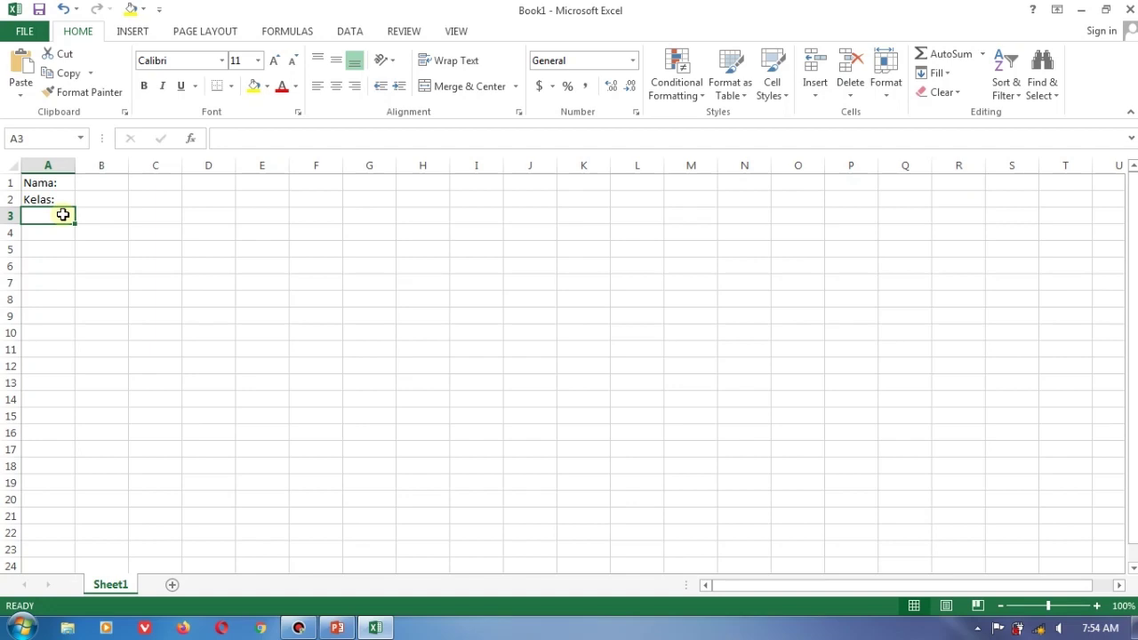
text(No)
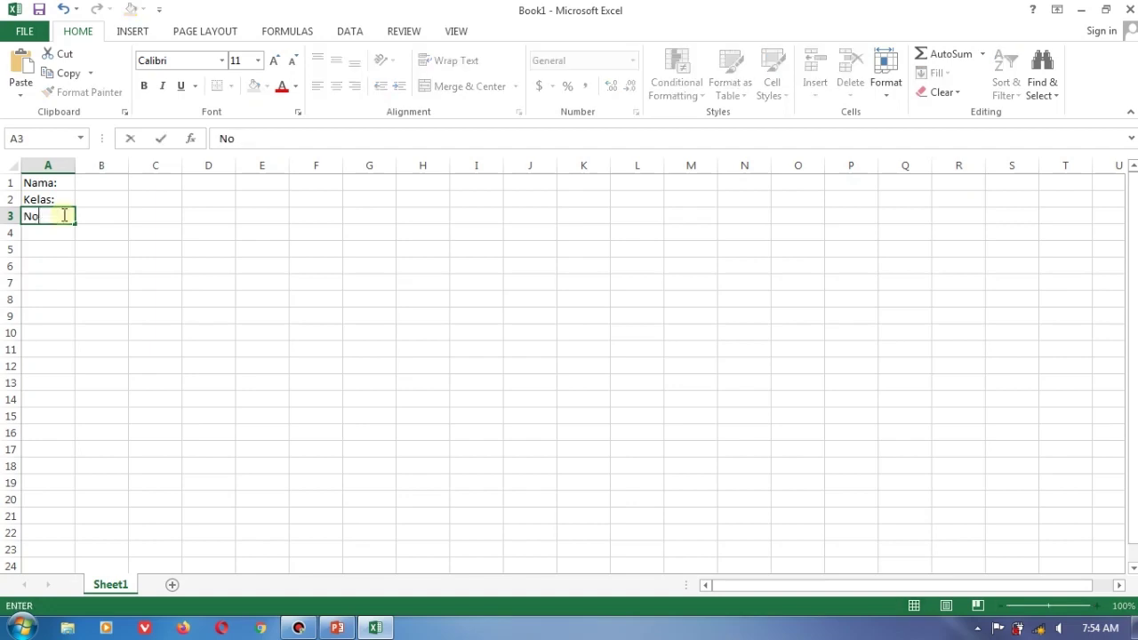
key(Tab)
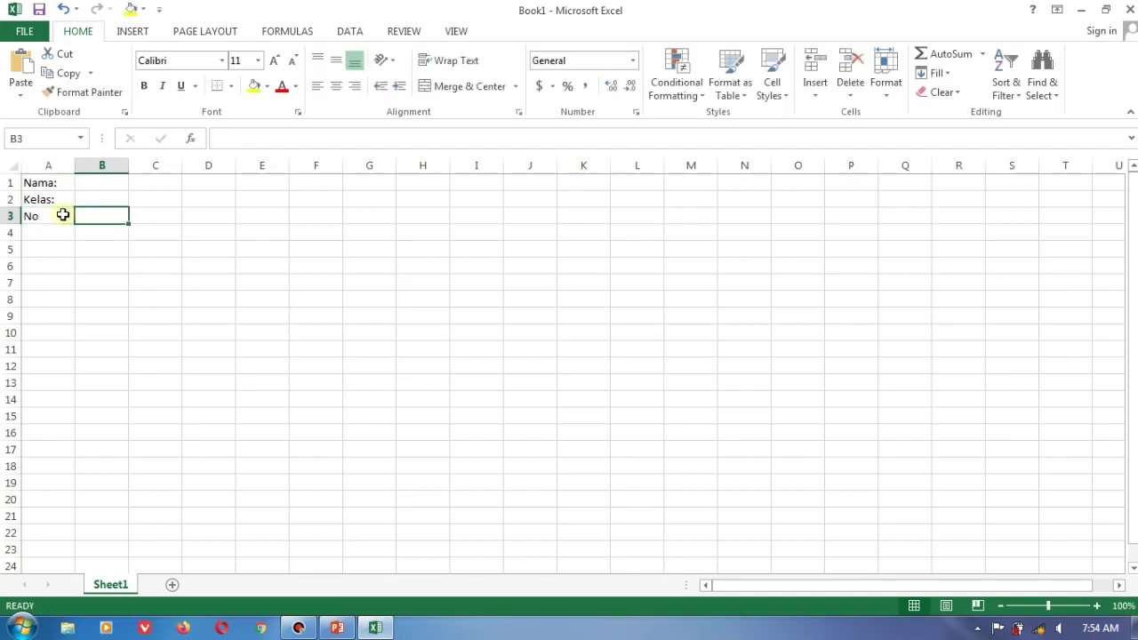
text(Mata P)
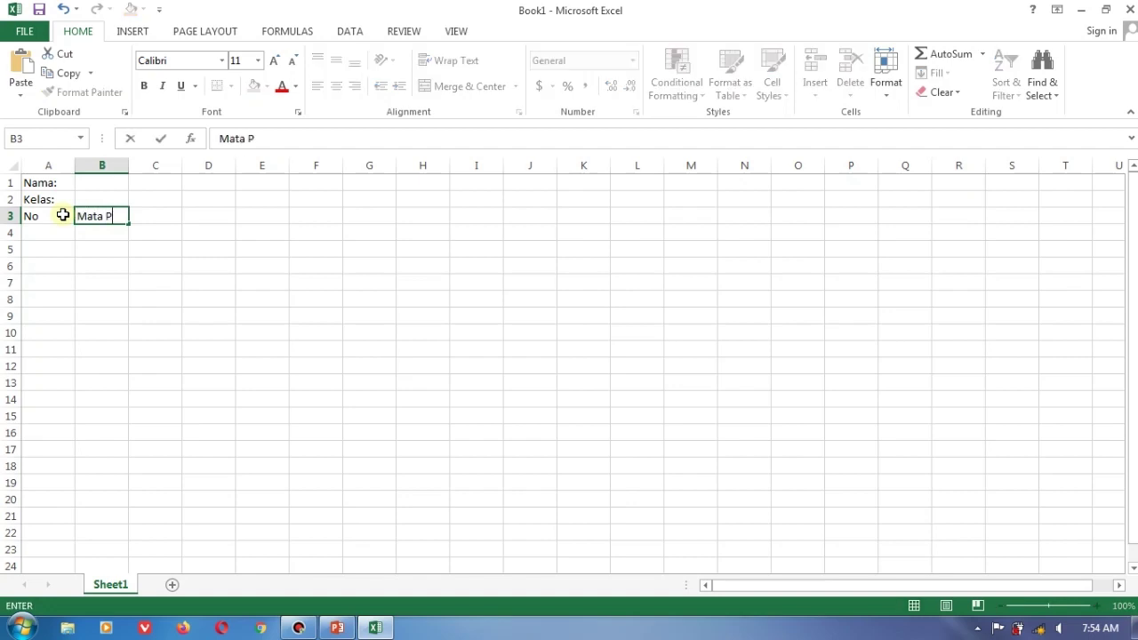
text(elajaran)
key(Tab)
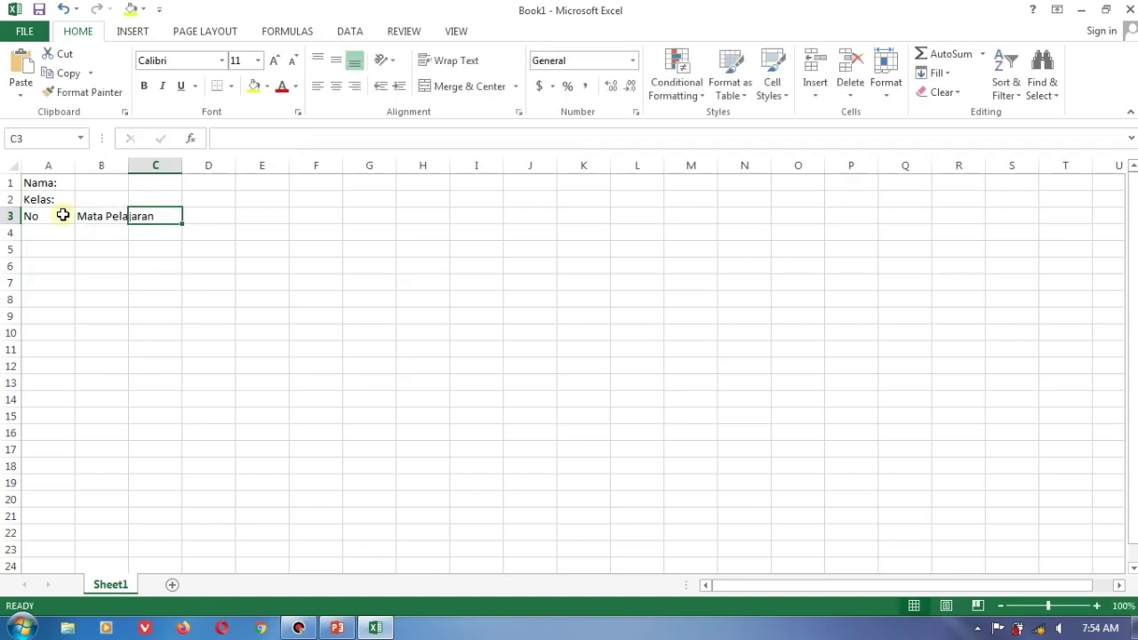
text(Ul)
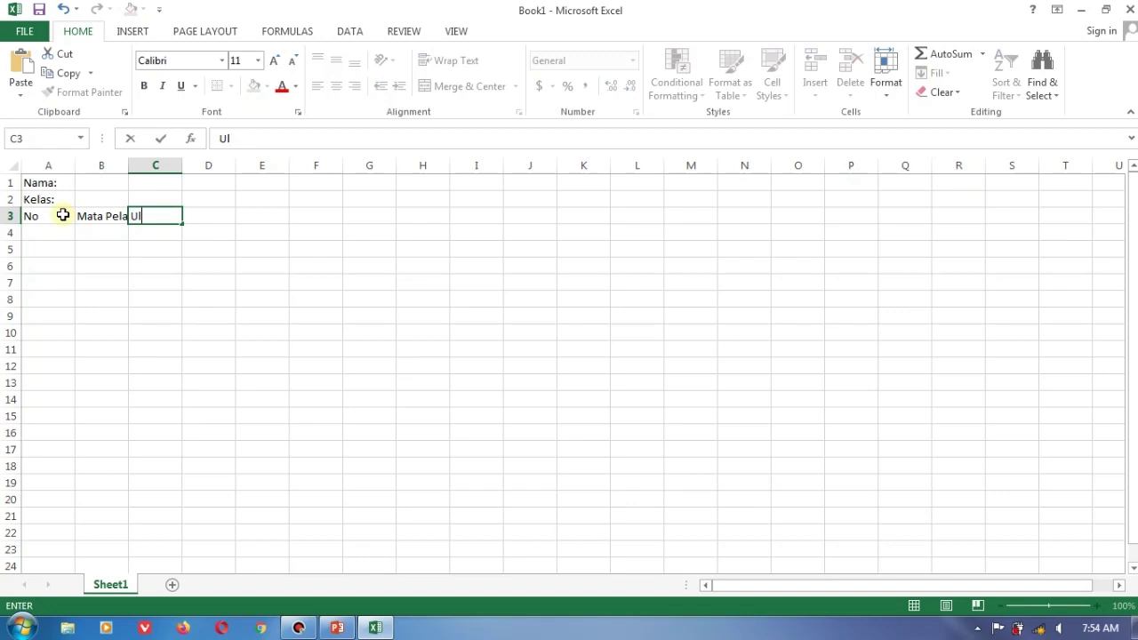
text(angan)
key(Tab)
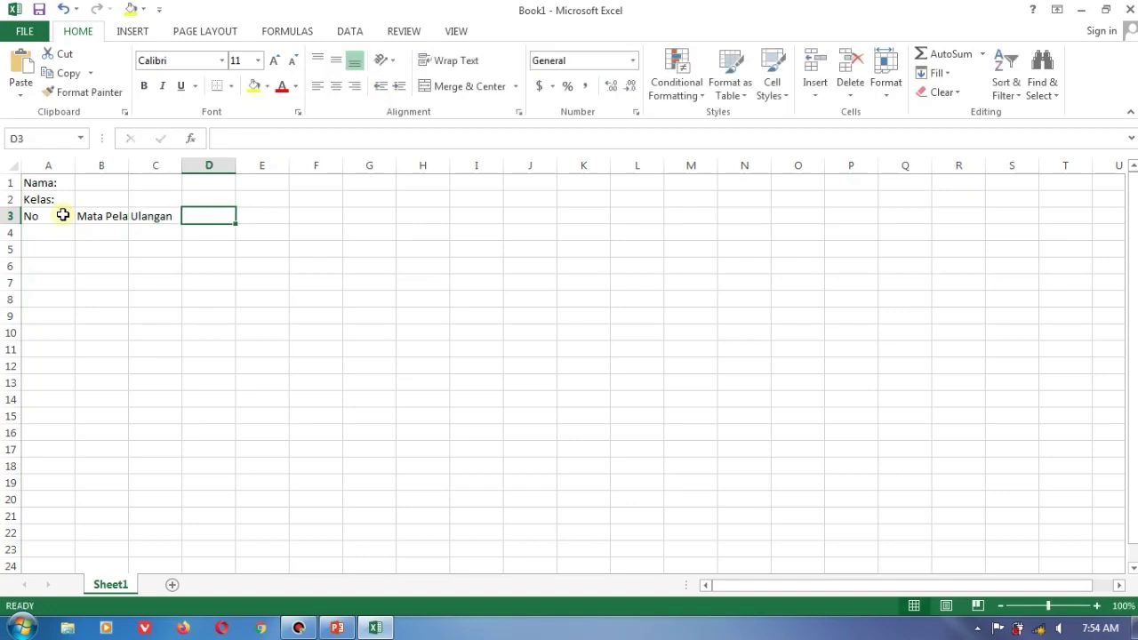
text(Keterangan)
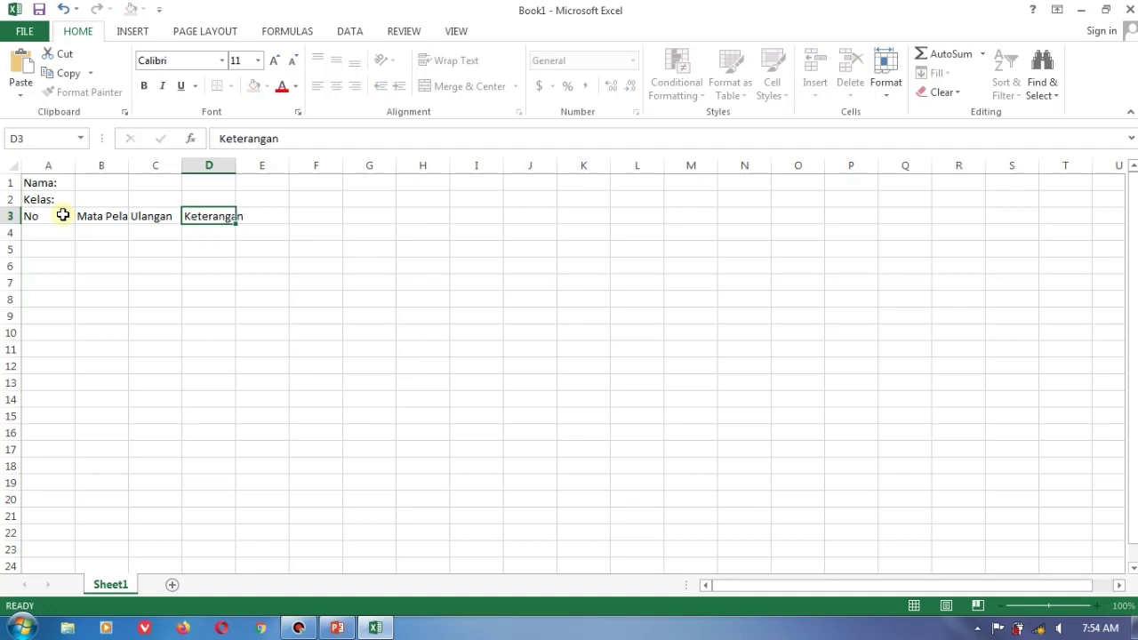
key(Tab)
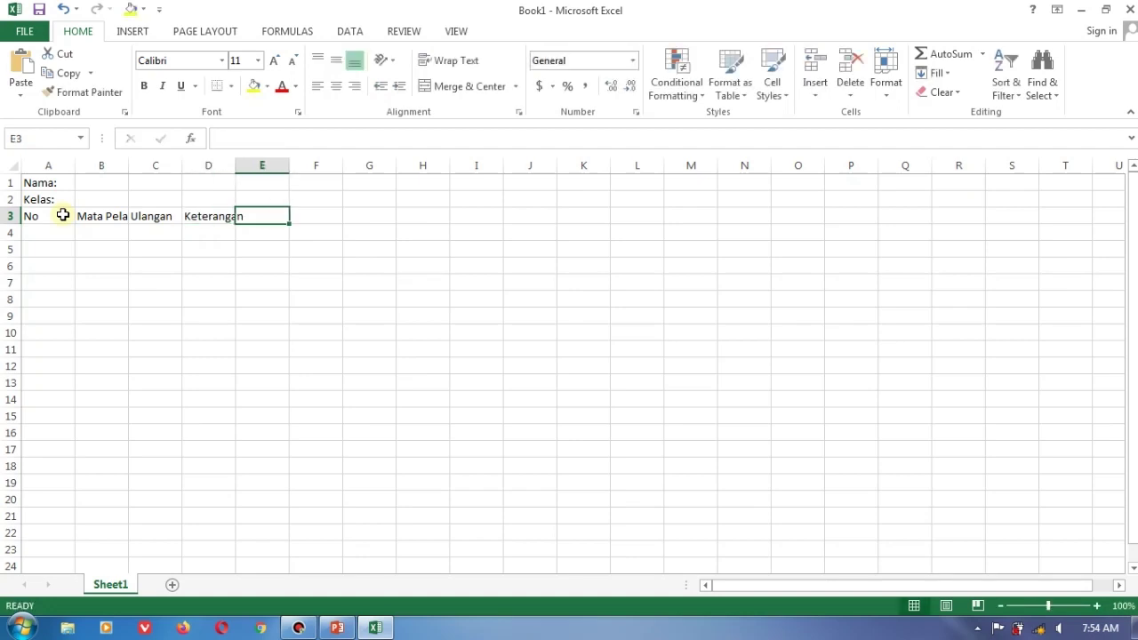
Number the table rows 1 to 7 in cells A4 to A10 under the No header.
key(Left)
key(Left)
key(Left)
key(Left)
key(Down)
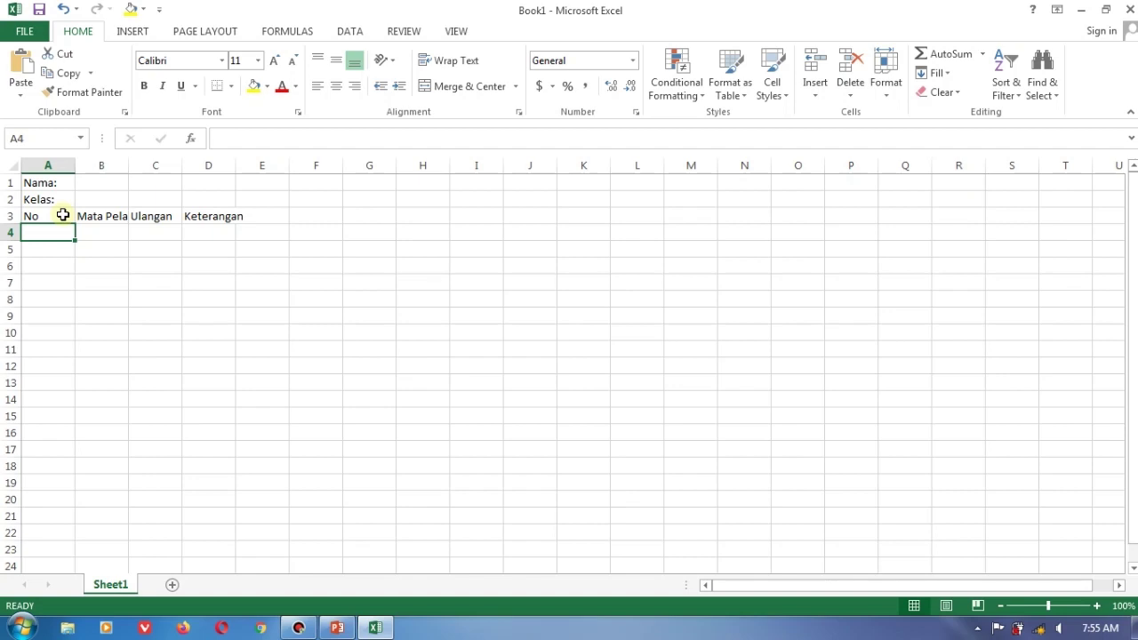
text(1)
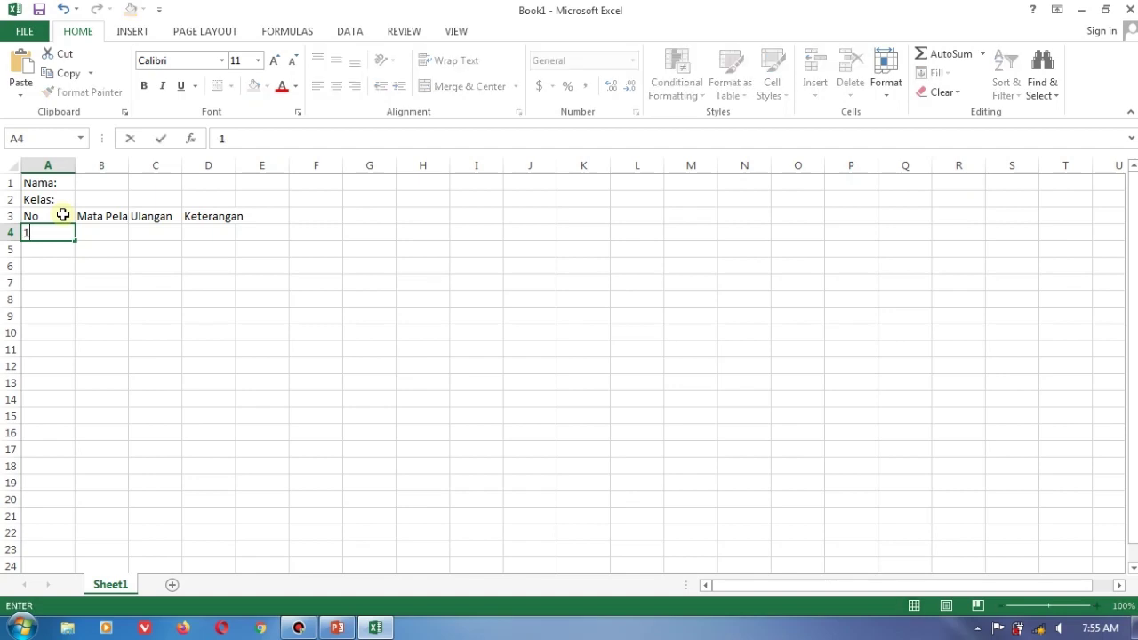
key(Return)
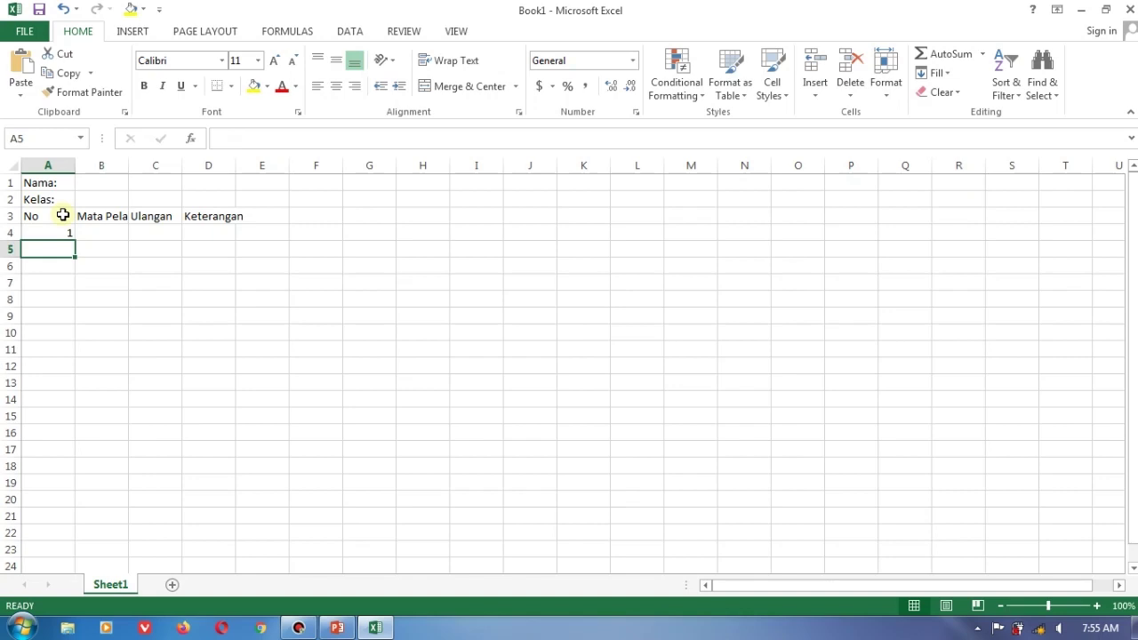
text(2)
key(Return)
text(3)
key(Return)
text(4)
key(Return)
text(5)
key(Return)
text(6)
key(Return)
text(7)
key(Return)
Enter the subjects Pendidikan Agama in cell B4 and Bahasa Indonesia in cell B5.
key(Right)
key(Up)
key(Up)
key(Up)
key(Up)
key(Up)
key(Up)
key(Up)
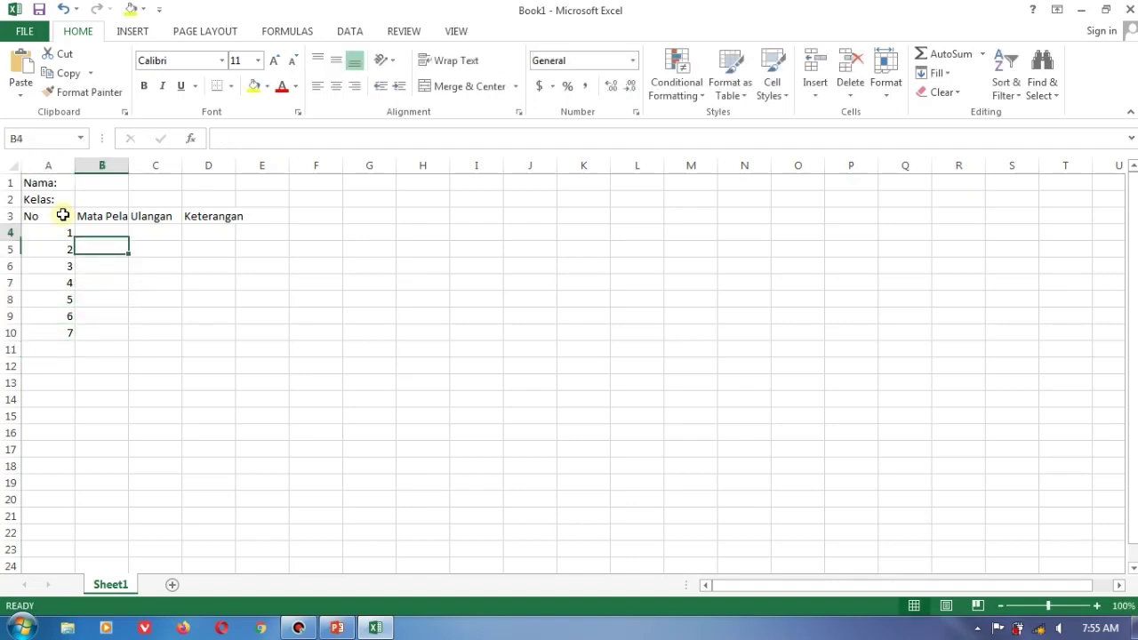
text(Pe)
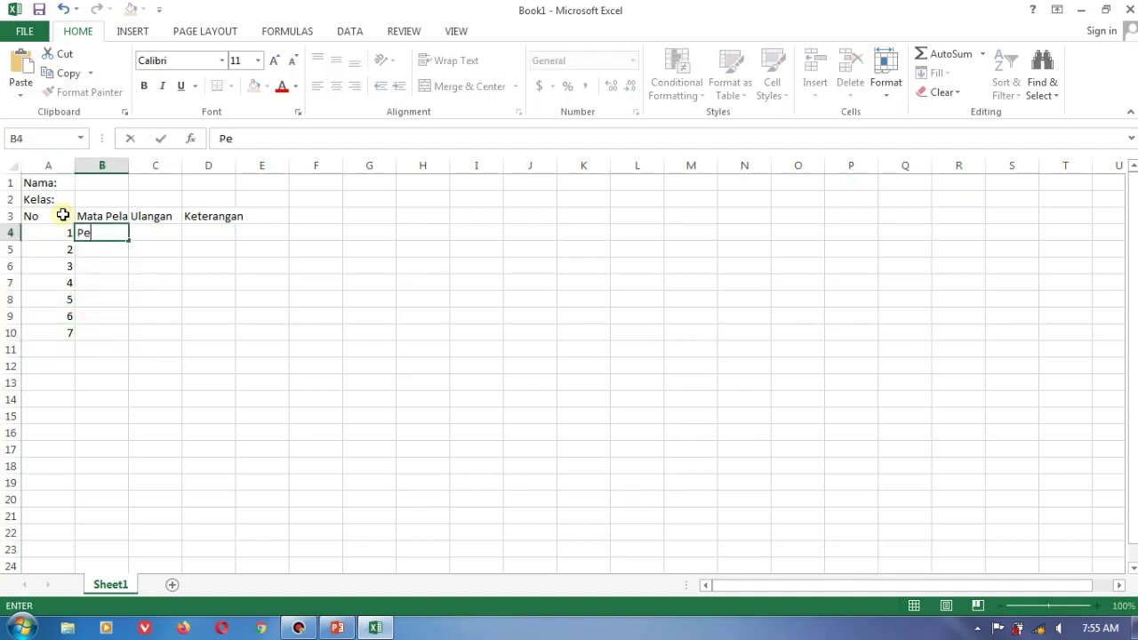
text(ndidikan Agama)
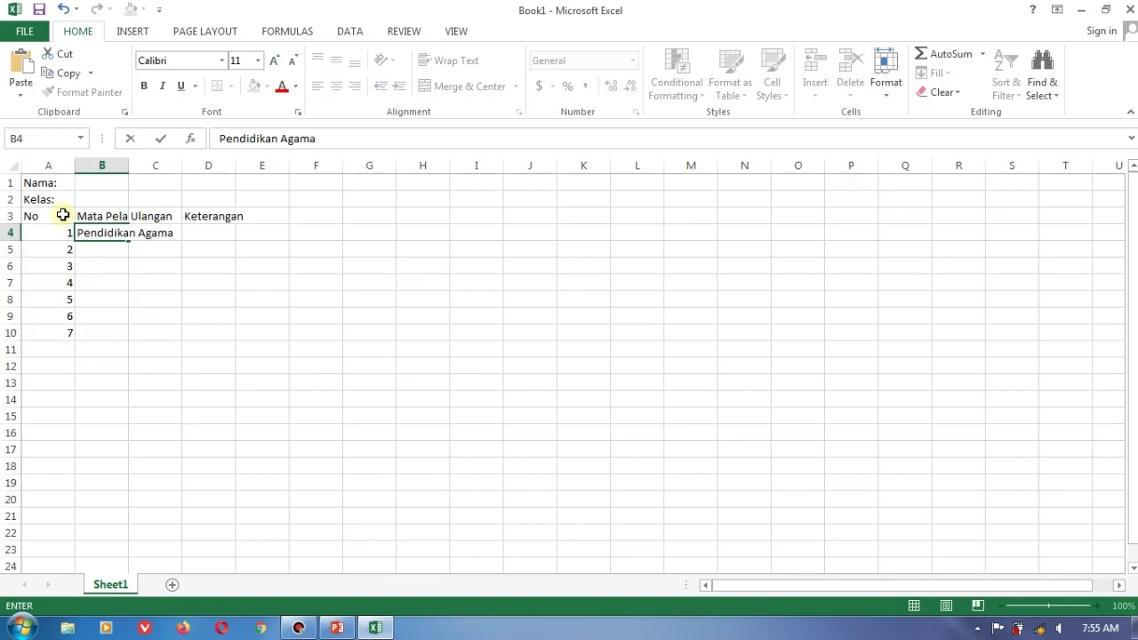
key(Return)
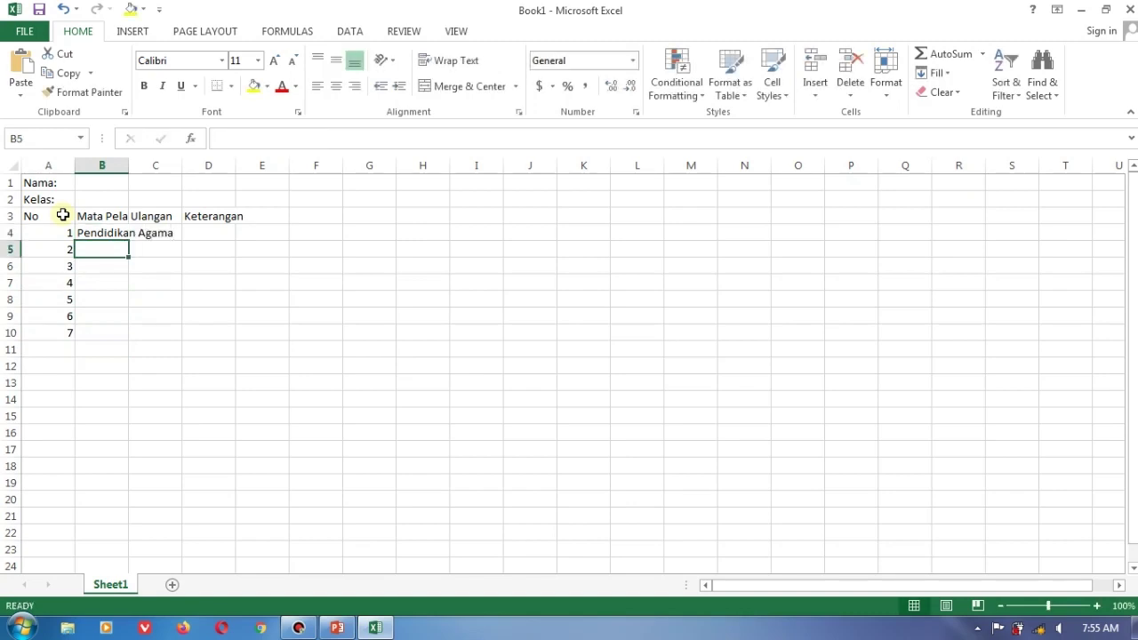
text(Bahas)
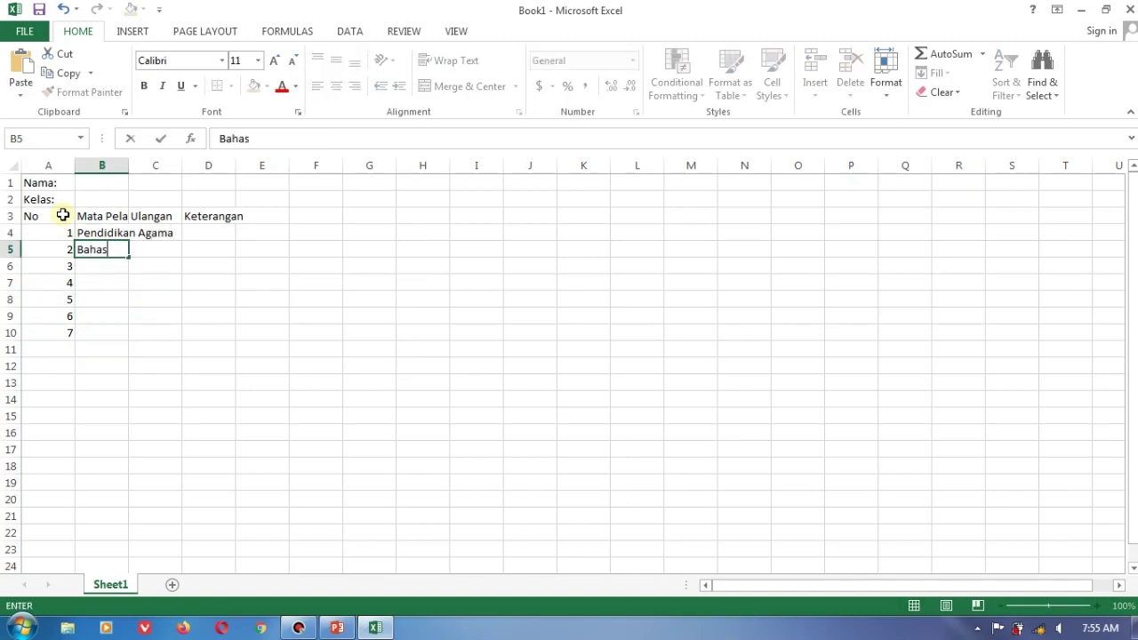
text(a Indonesia)
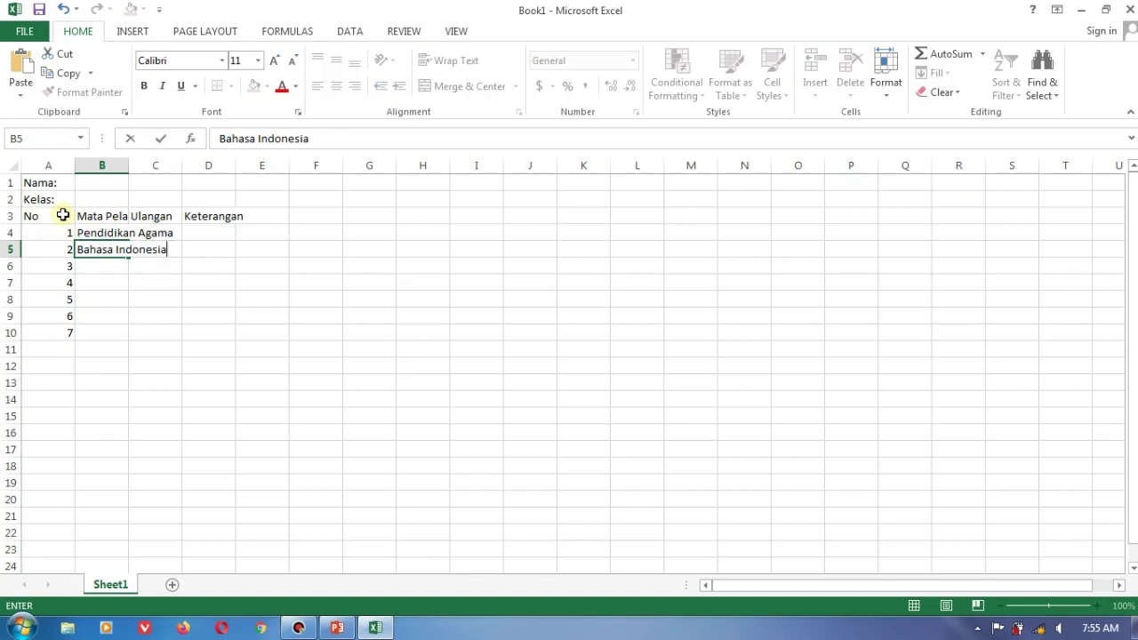
key(Return)
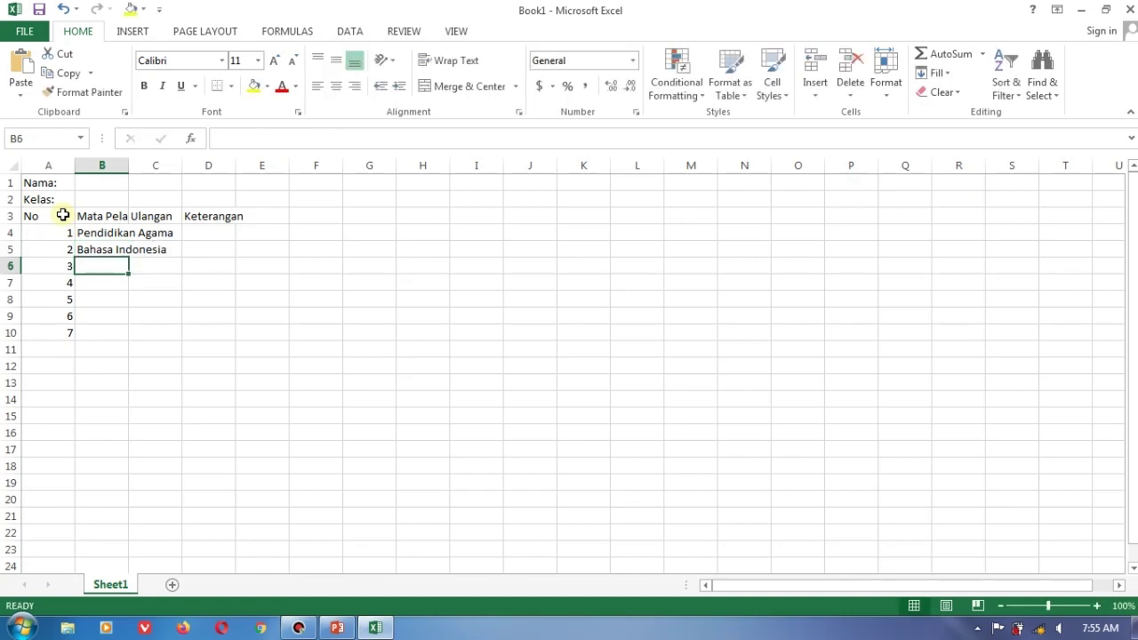
Enter the remaining subjects PPKn, Matematika, SBdP, PJOK and IPA in cells B6 to B10.
text(PPKn)
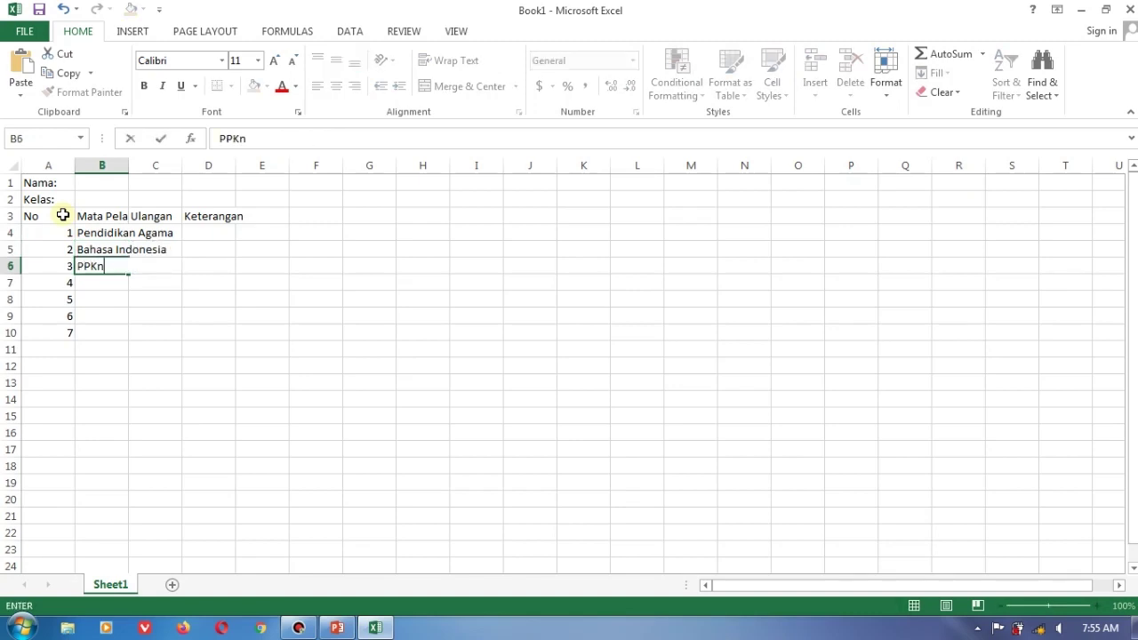
key(Return)
text(Matema)
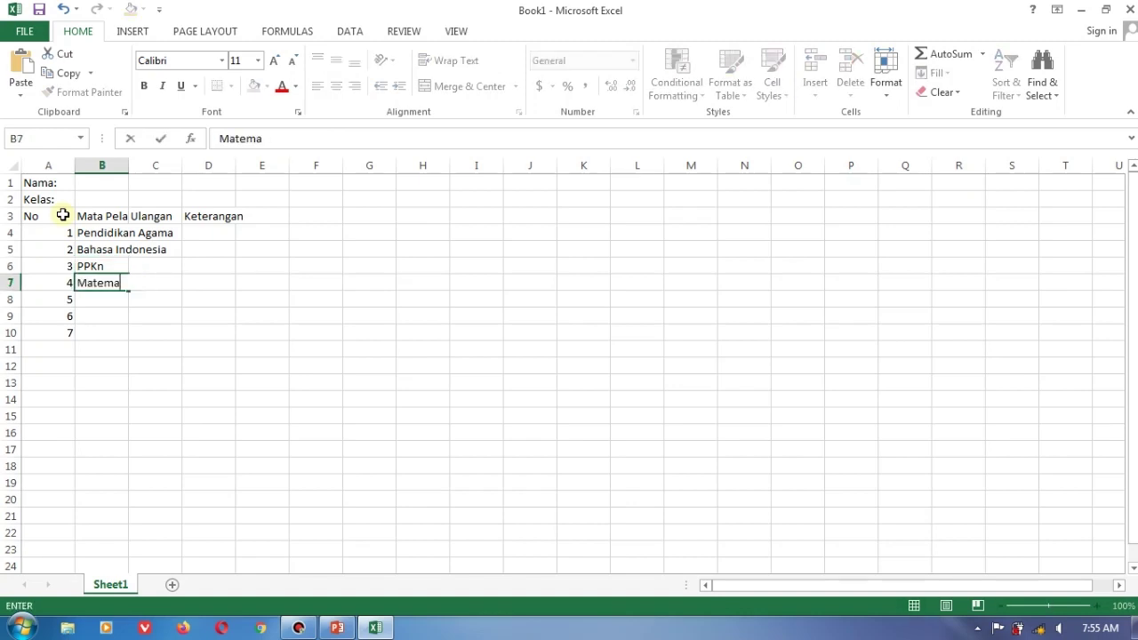
text(tika)
key(Return)
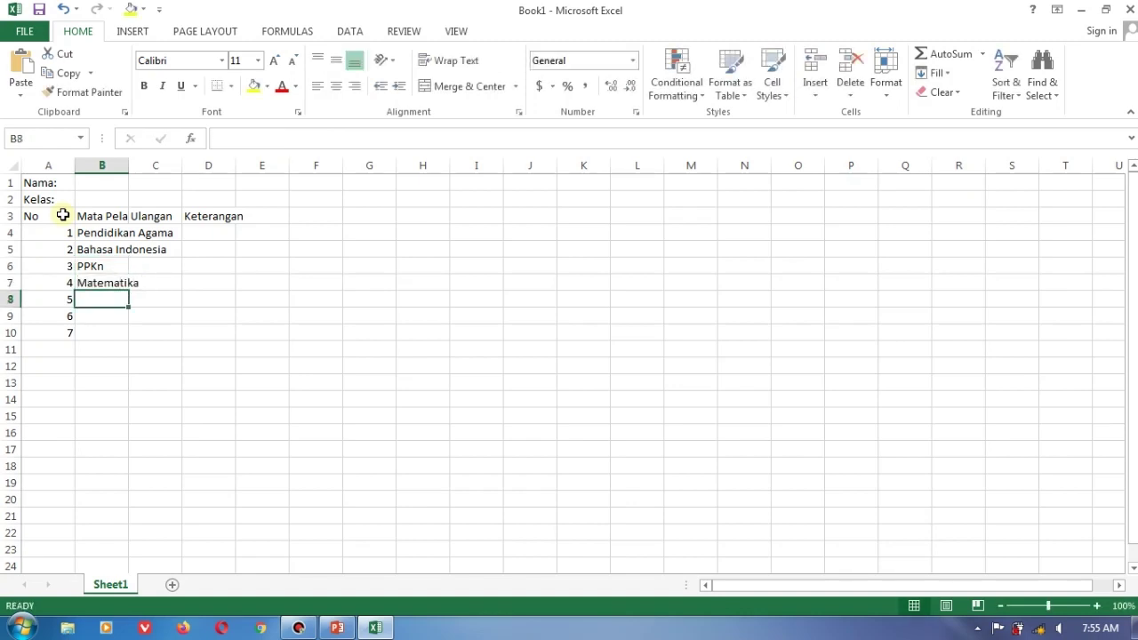
text(SBdP)
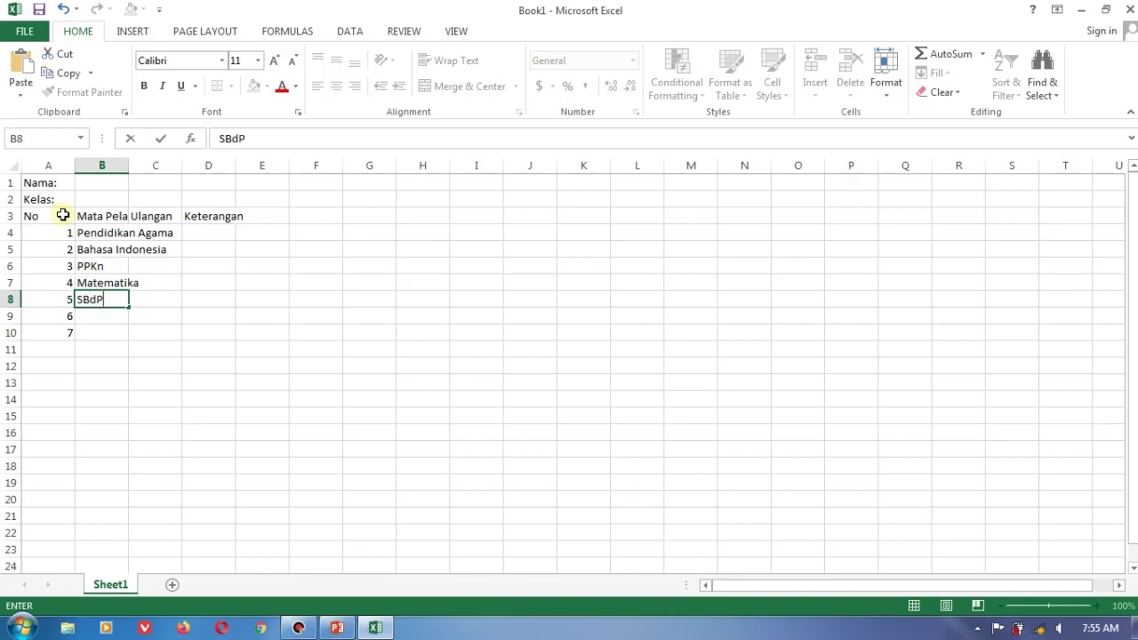
key(Return)
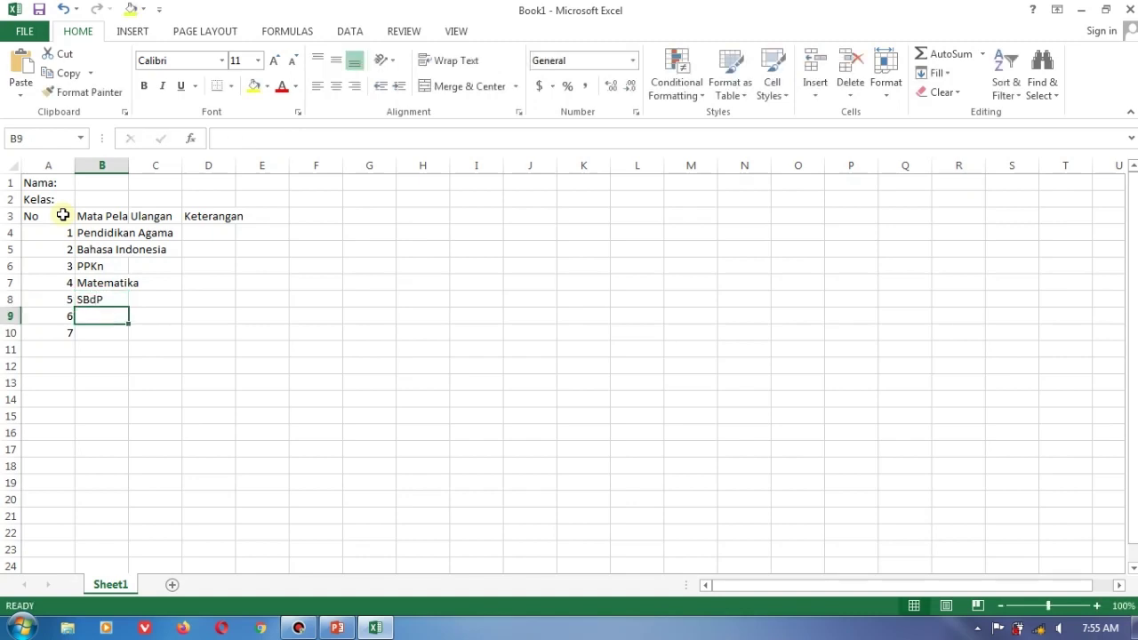
text(PH)
key(BackSpace)
text(JOK)
key(ctrl+Return)
key(Return)
text(IPA)
Enter the Ulangan scores 80, 85, 78 and 74 in cells C4 to C7 for the first four subjects.
key(Up)
key(Up)
key(Up)
key(Right)
key(Up)
key(Up)
key(Up)
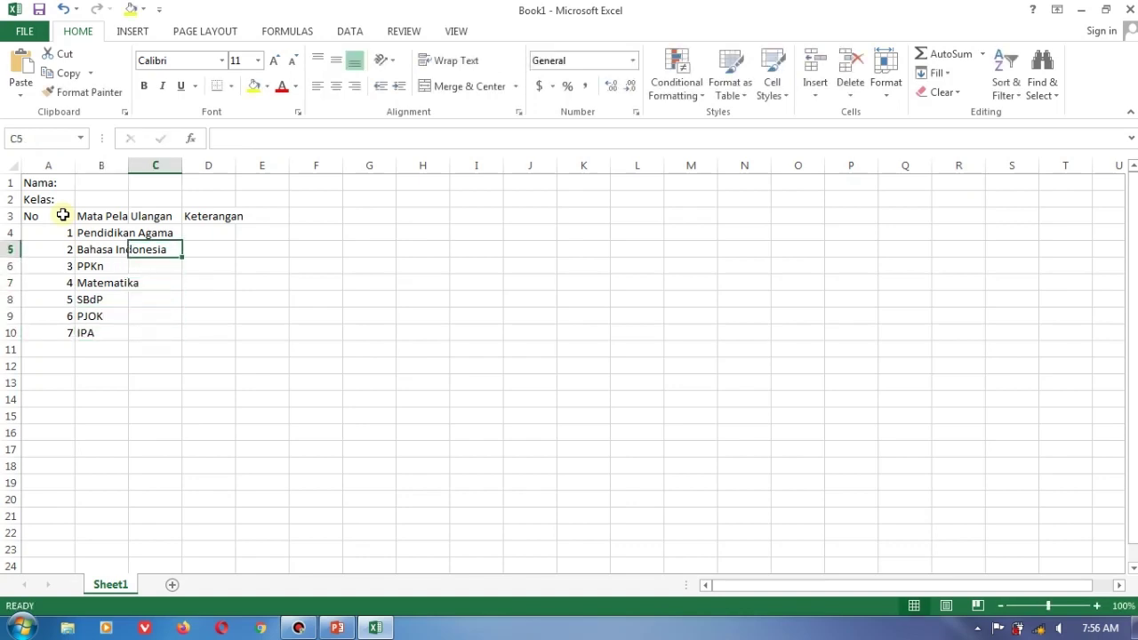
text(80)
key(Return)
text(85)
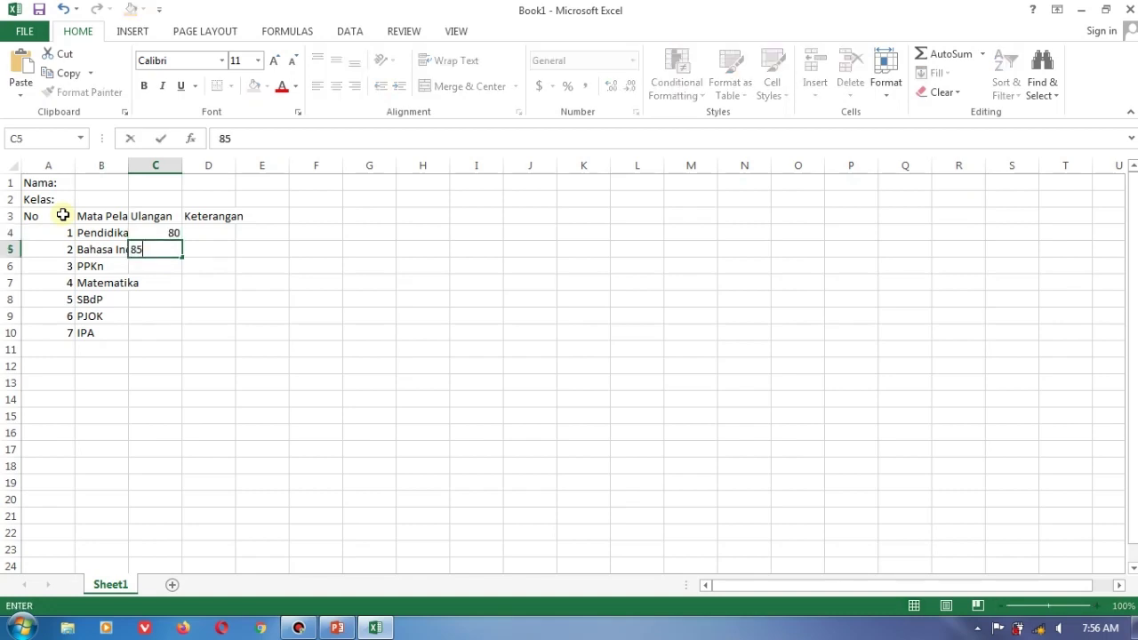
key(Return)
text(78)
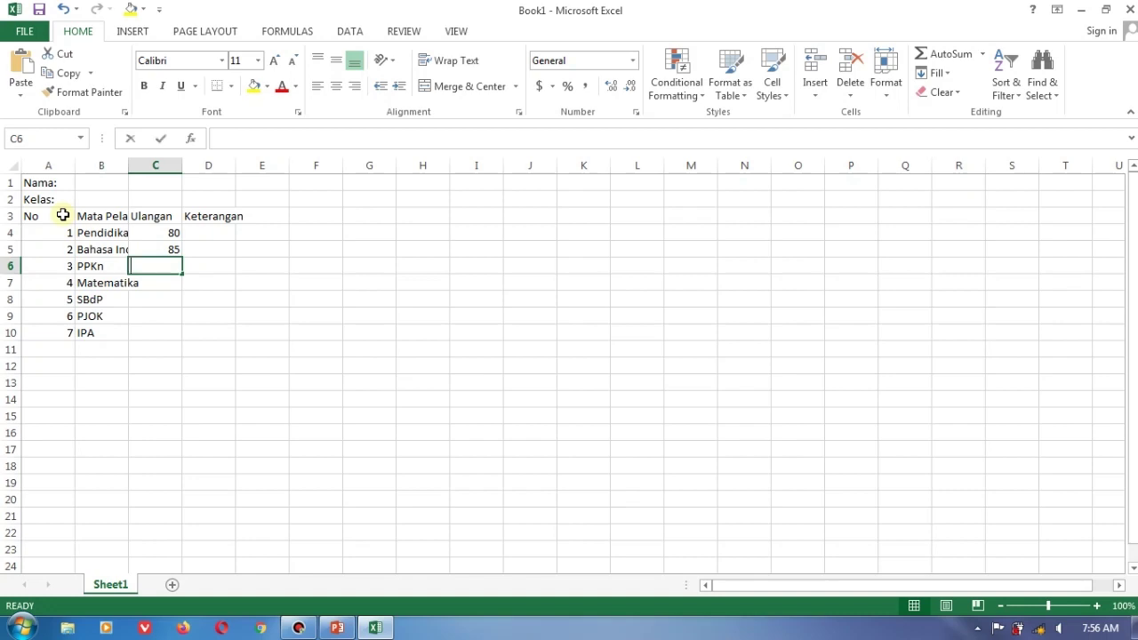
key(Return)
text(74)
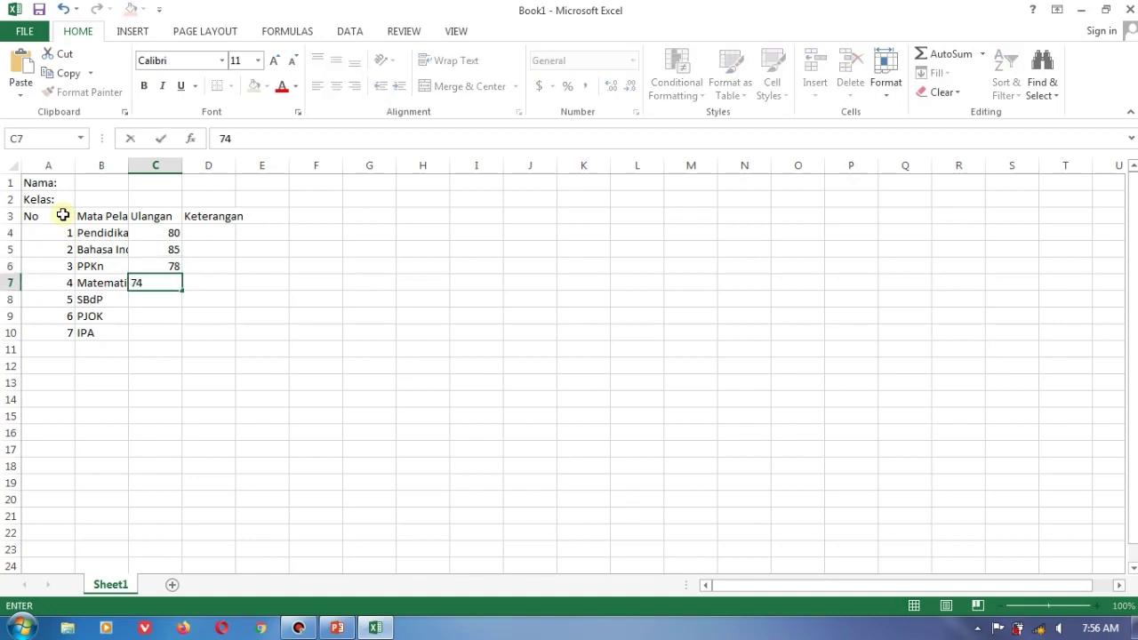
key(Return)
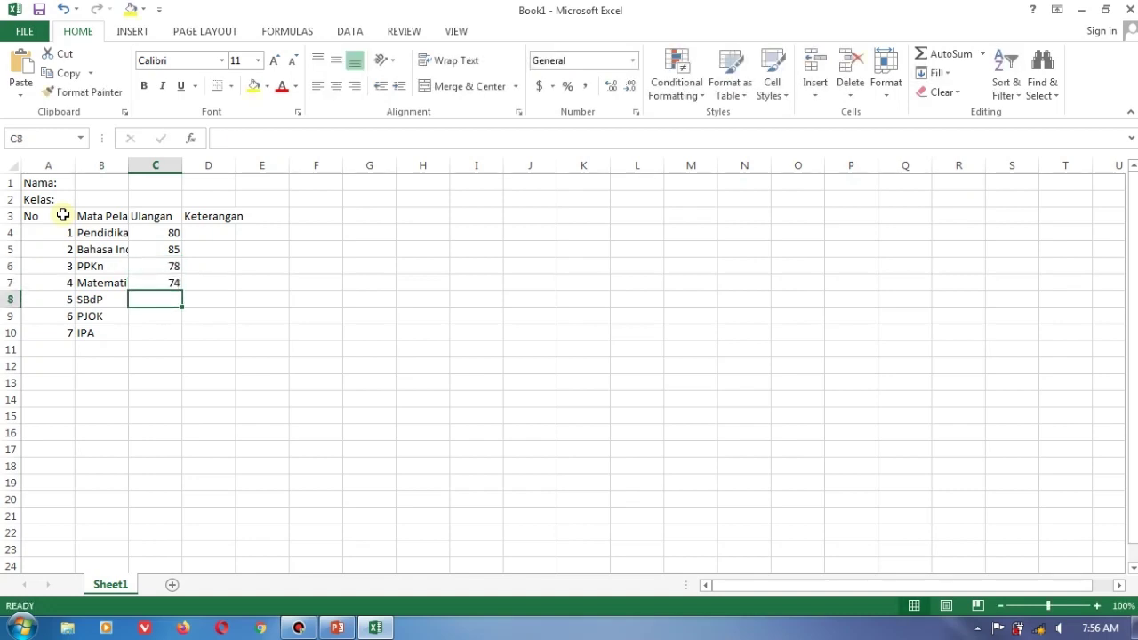
Enter the Ulangan scores 80 for SBdP, 74 for PJOK and 80 for IPA in cells C8 to C10.
text(80)
key(Return)
text(74)
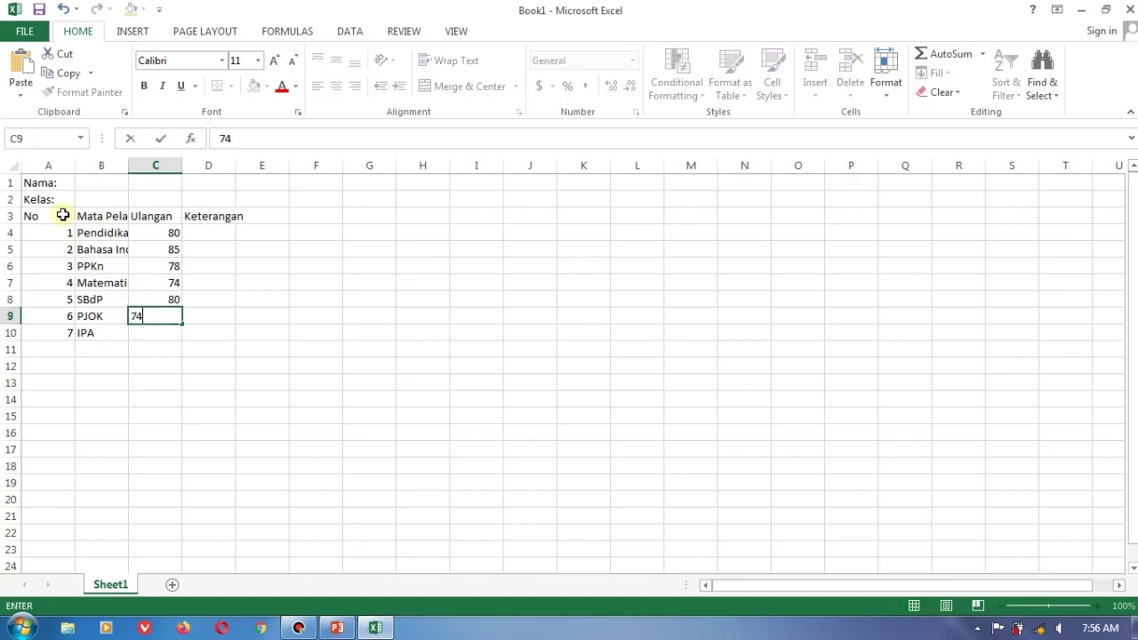
key(Return)
text(80)
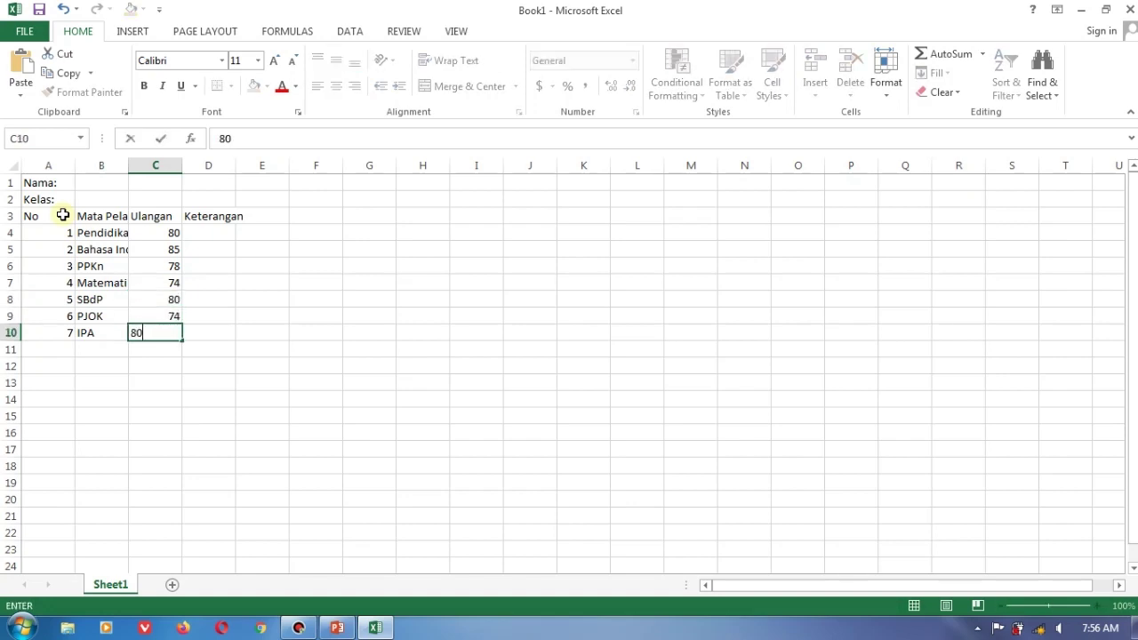
key(Return)
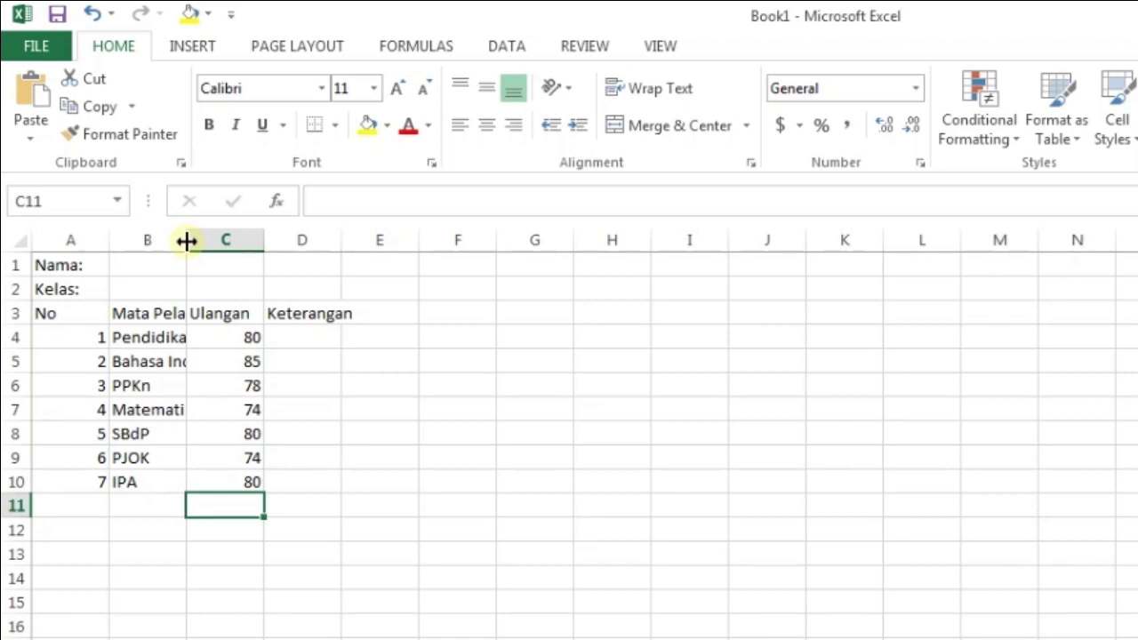
Auto-fit the widths of the Mata Pelajaran column B and the Keterangan column D to their contents.
double_click(186, 240)
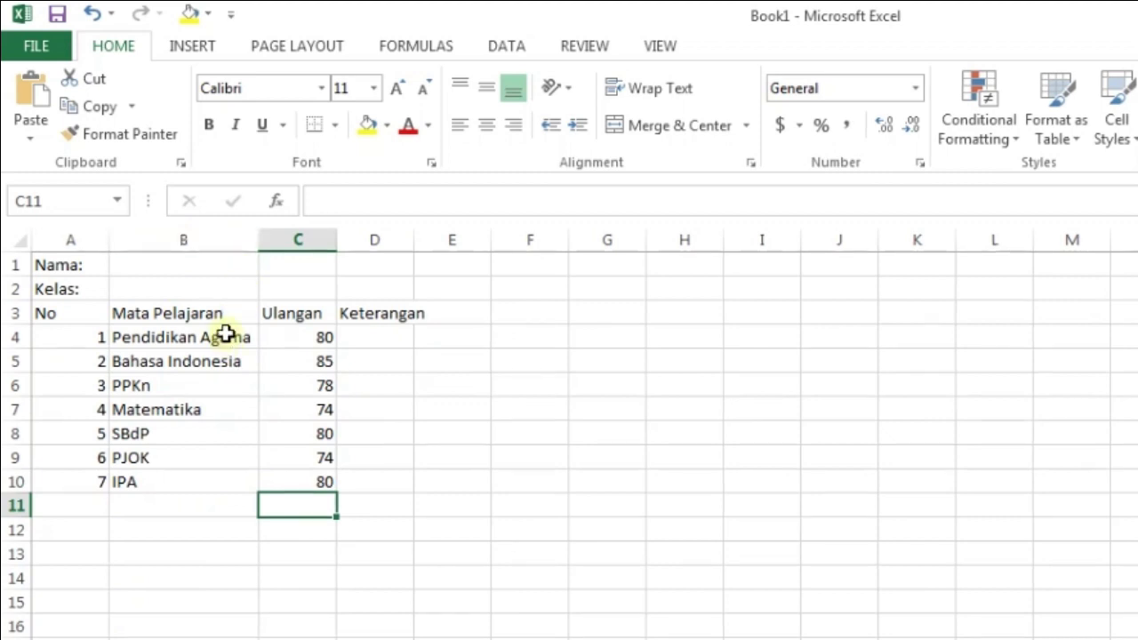
click(224, 337)
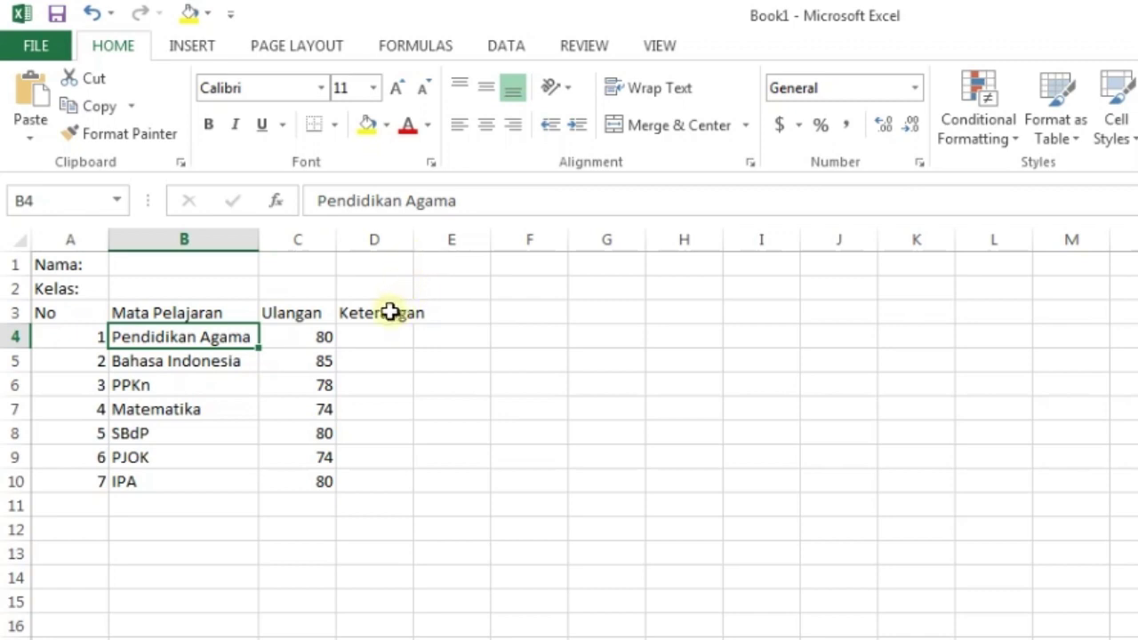
double_click(413, 240)
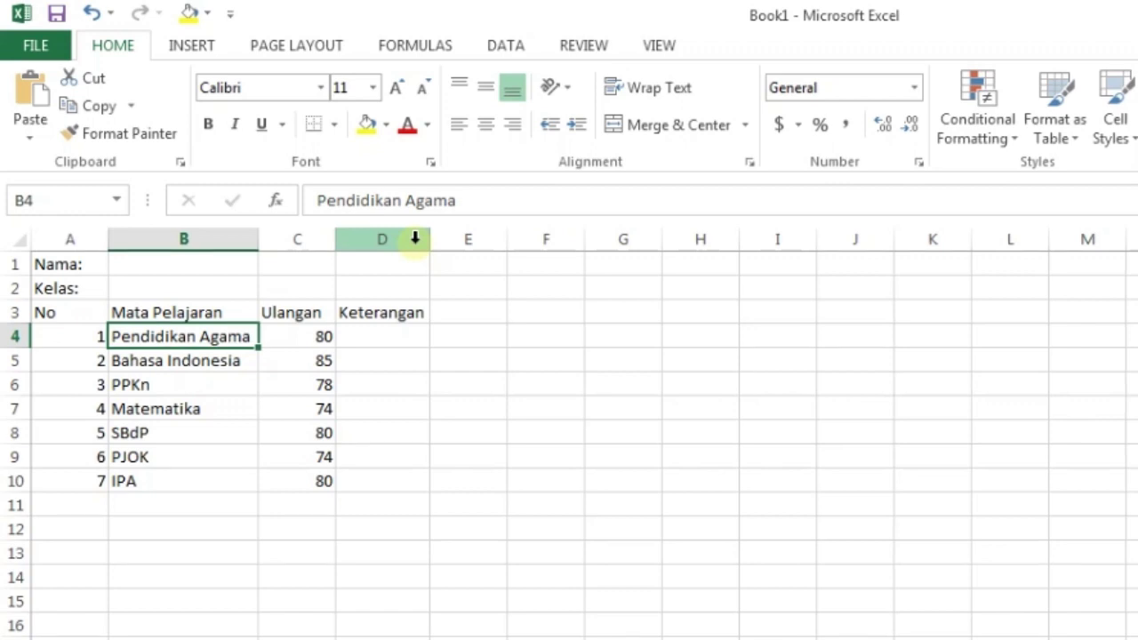
Start a formula in cell D4 and insert the IF function from the most recently used functions.
key(Right)
key(Right)
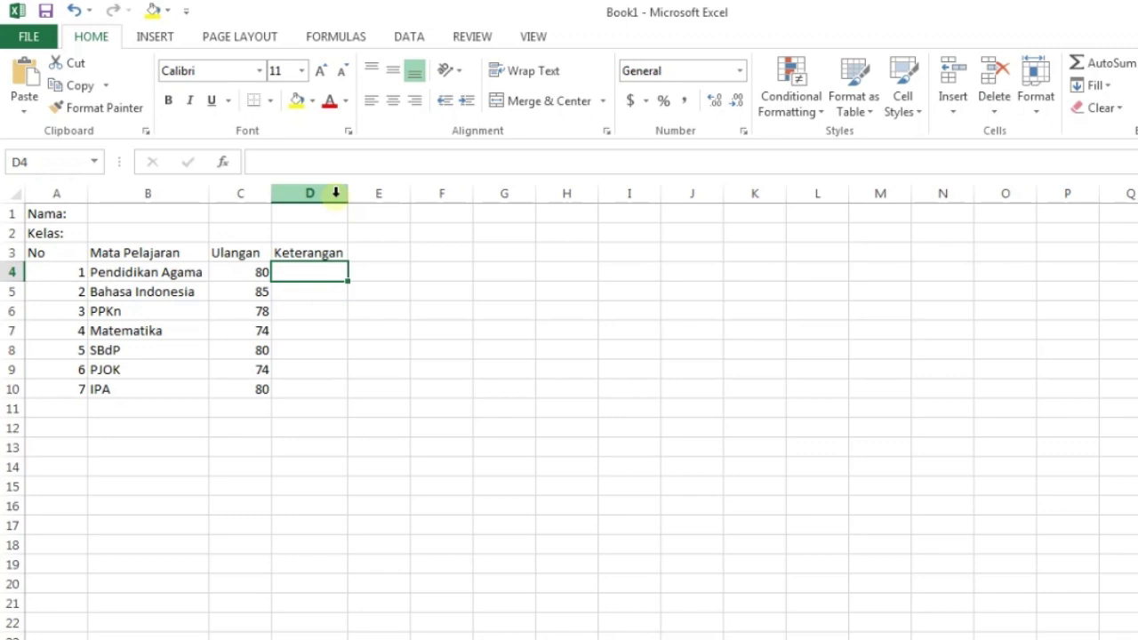
text(=)
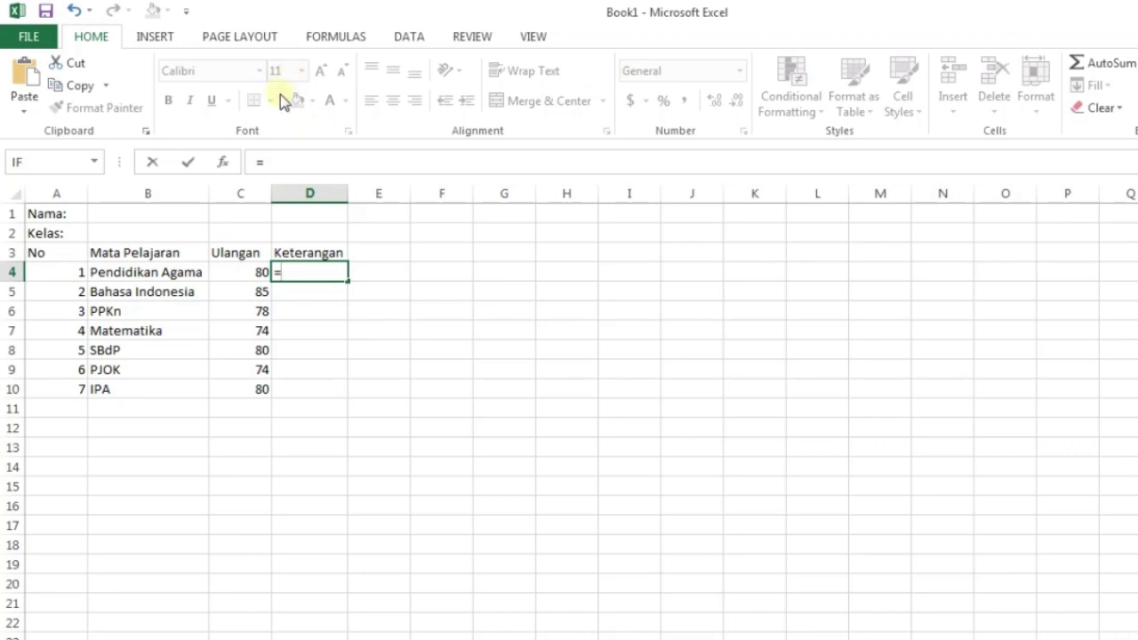
click(221, 167)
drag(587, 160, 632, 158)
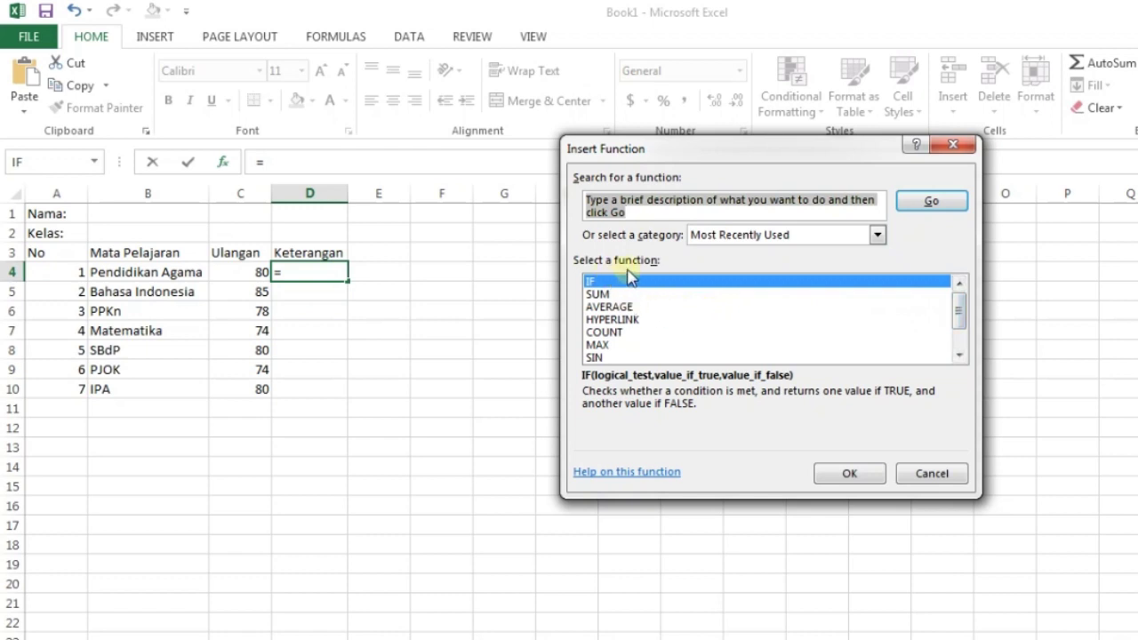
mouse_move(959, 318)
mouse_down()
mouse_move(960, 333)
mouse_move(960, 299)
mouse_up()
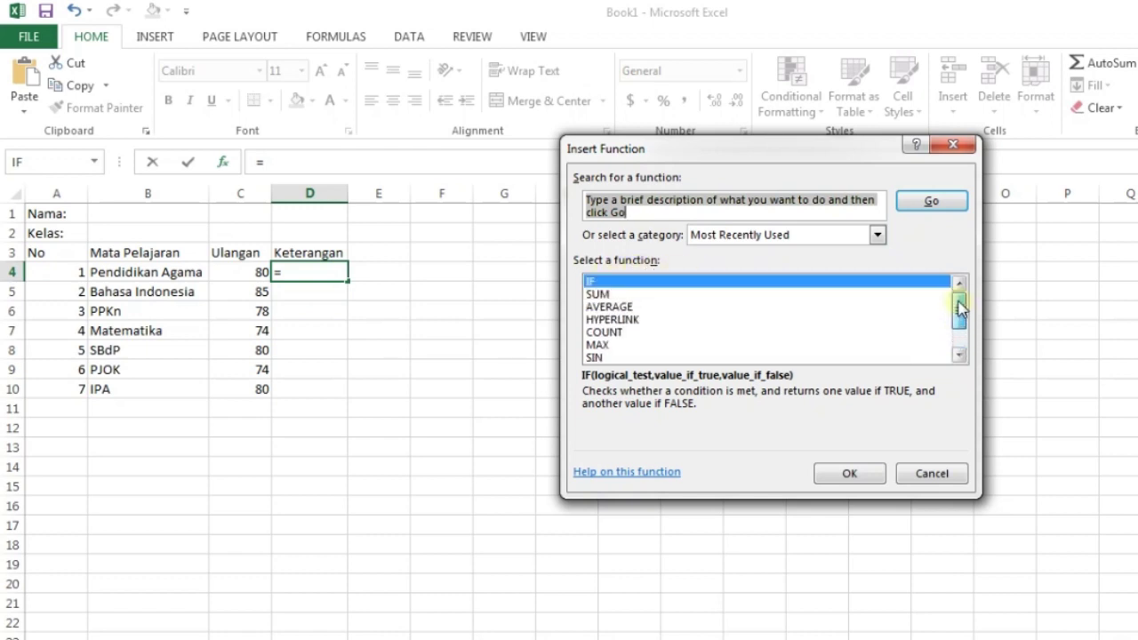
click(601, 283)
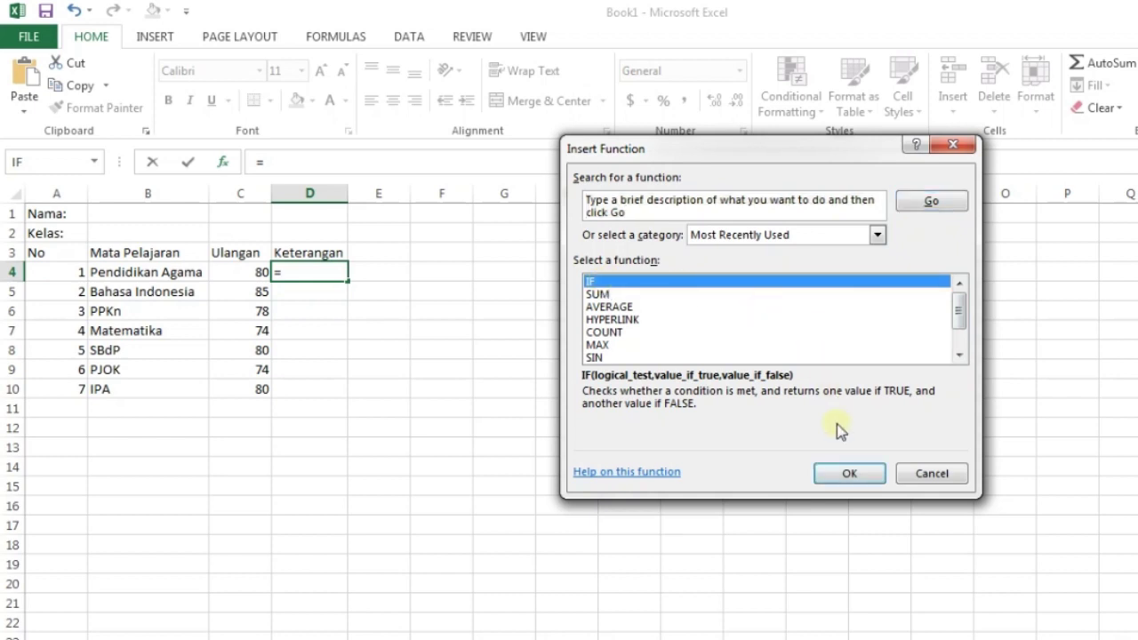
click(846, 475)
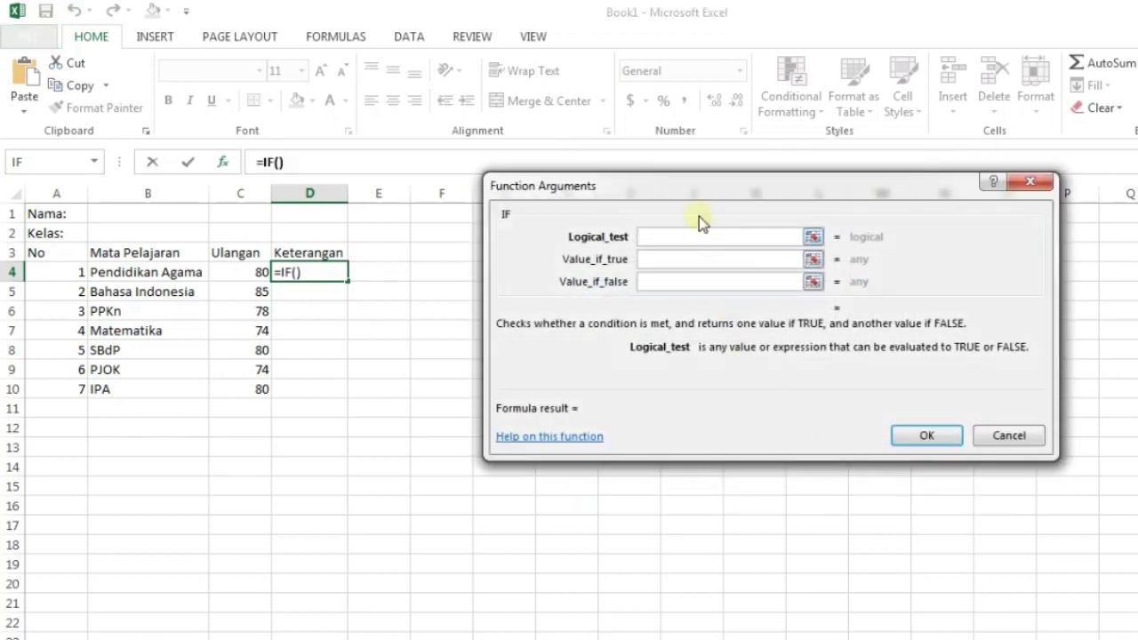
Set the IF function's logical test to C4>74, keeping the arguments dialog clear of the table.
drag(690, 195, 657, 233)
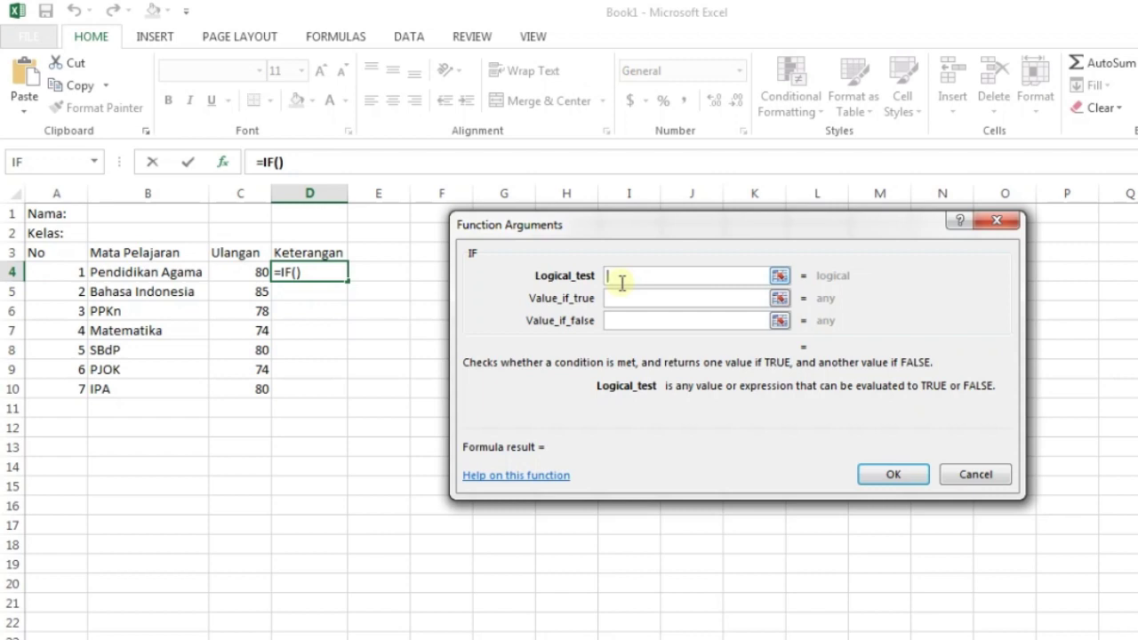
drag(533, 227, 539, 233)
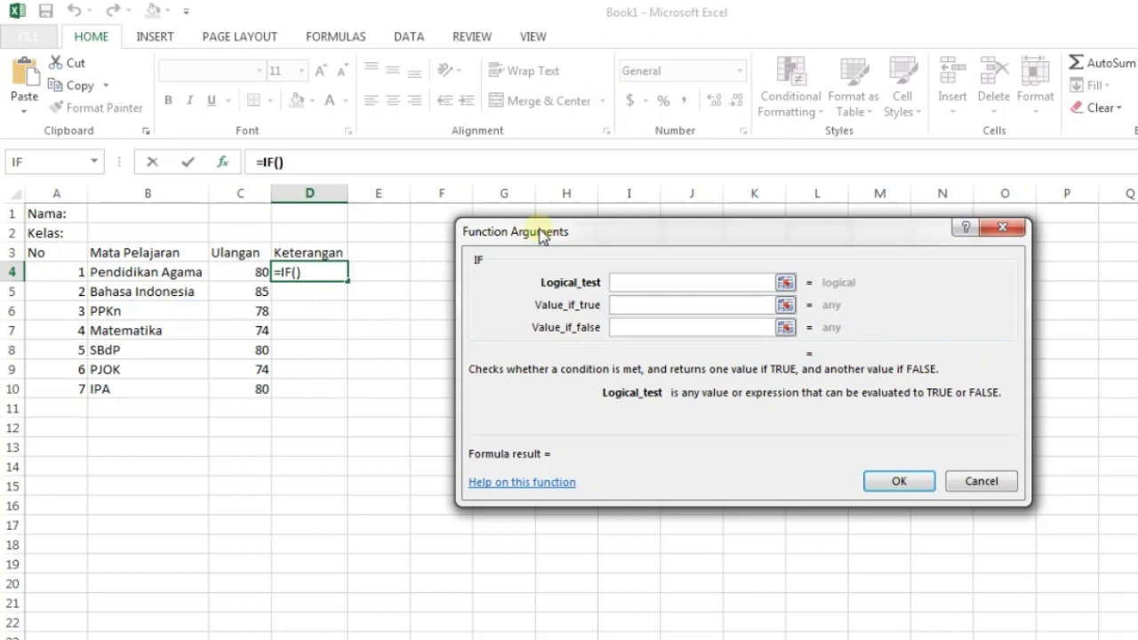
drag(539, 225, 553, 220)
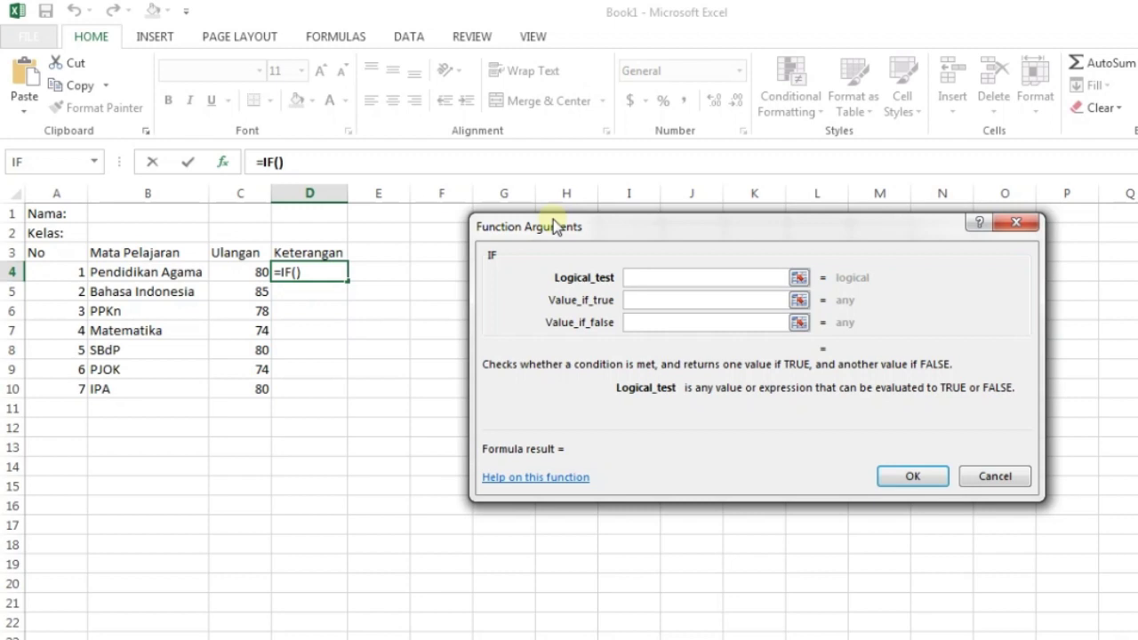
click(246, 274)
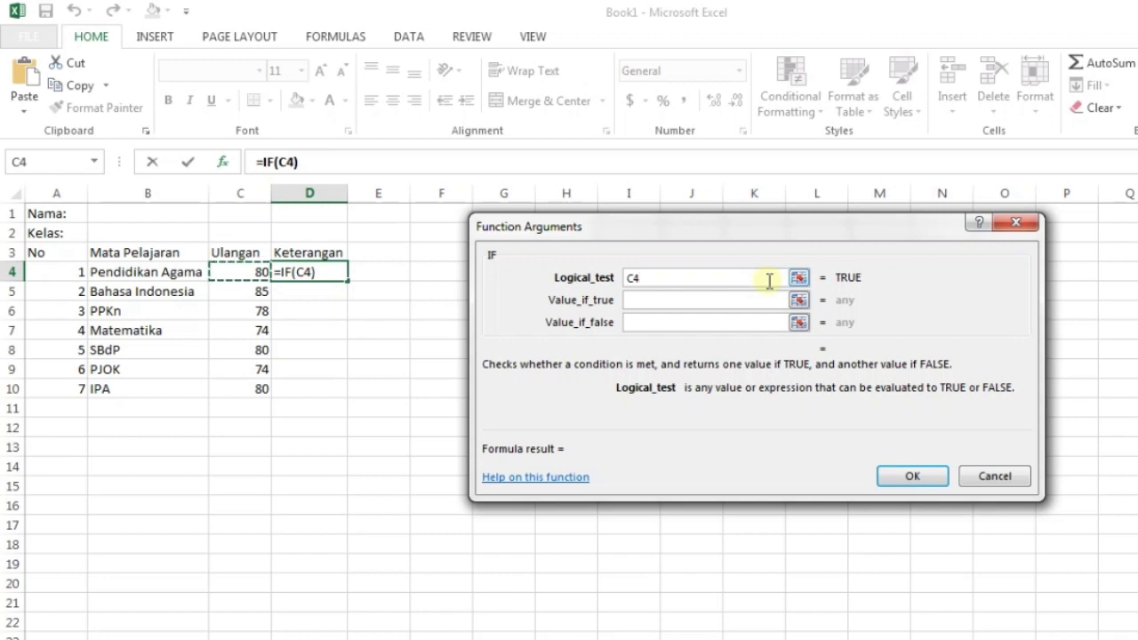
text(>)
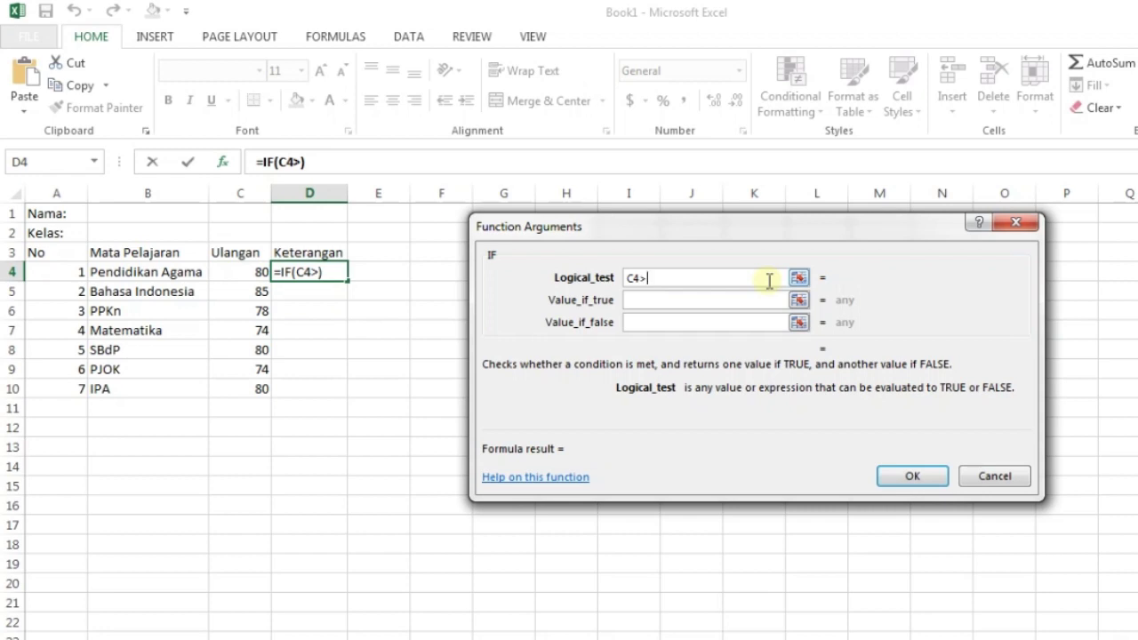
text(74)
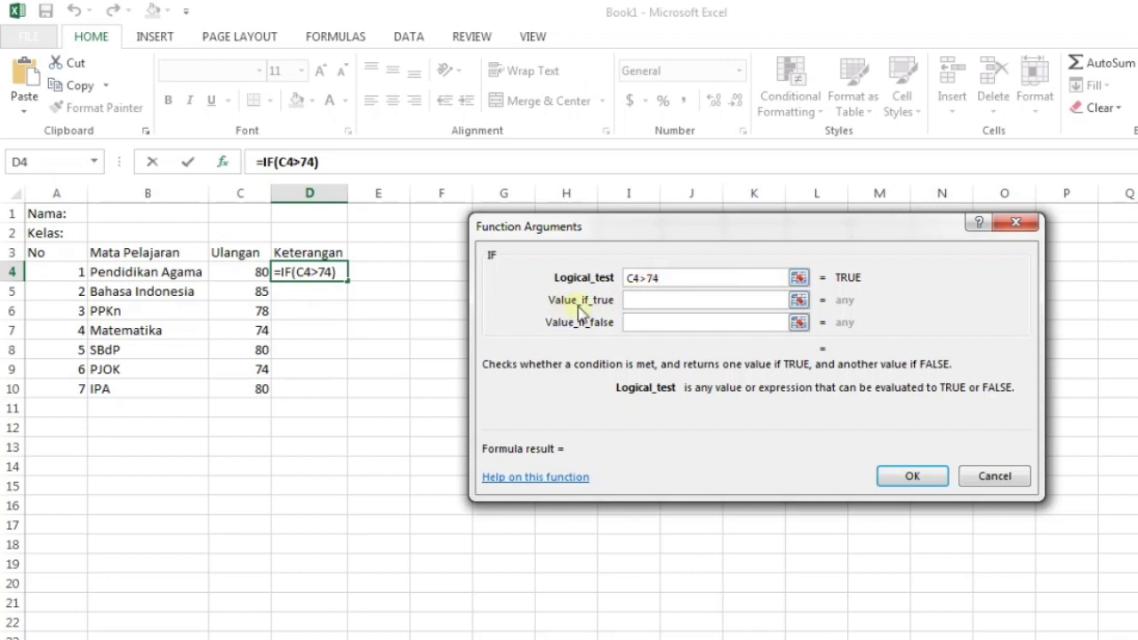
Enter Lulus as the IF function's value if true.
click(636, 299)
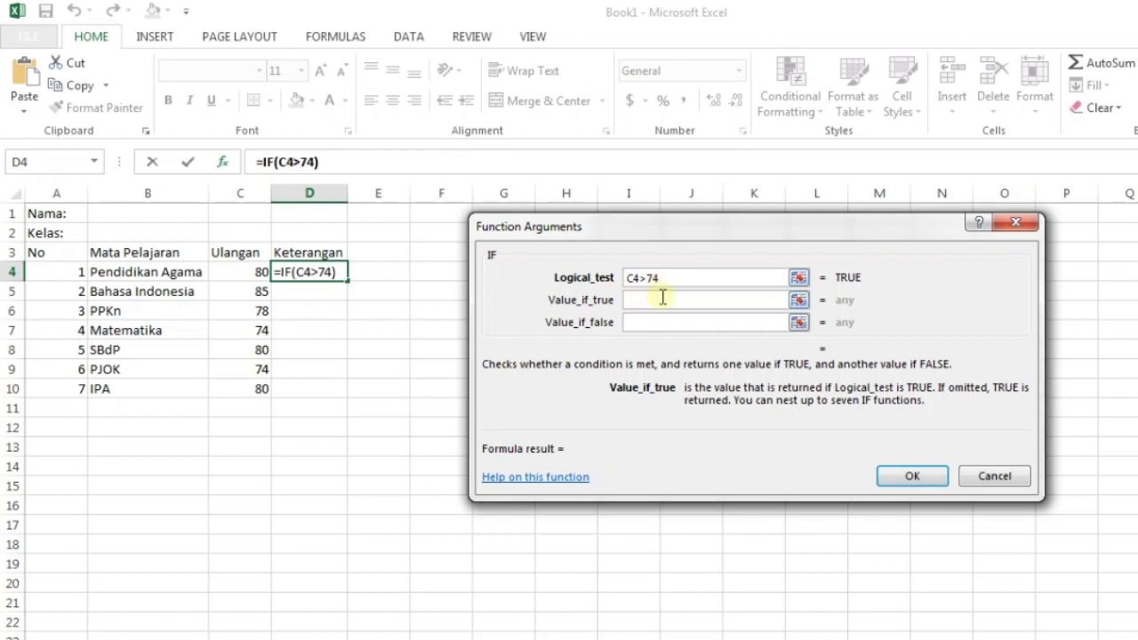
text(j)
key(BackSpace)
text(L)
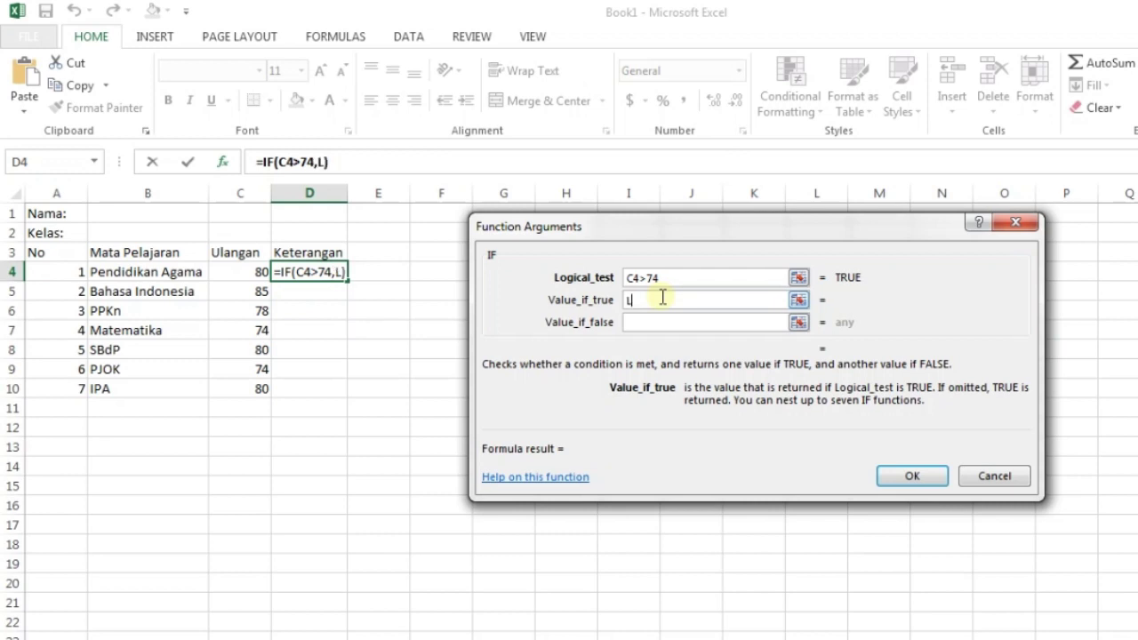
text(ulus)
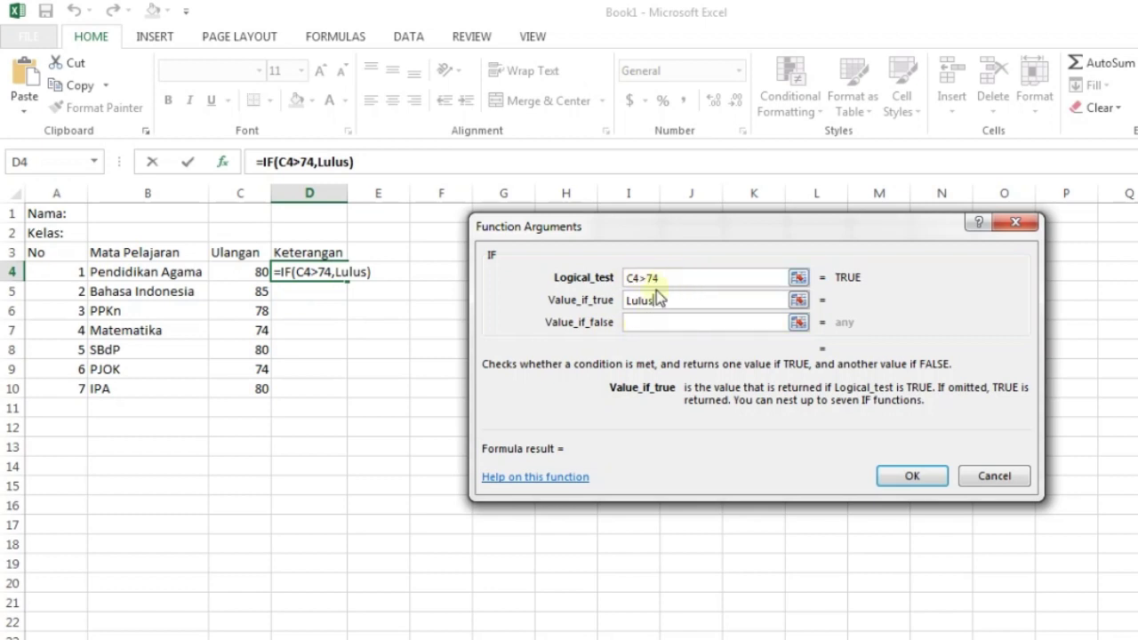
Enter Tidak Lulus as the value if false and complete the IF formula in cell D4.
click(634, 320)
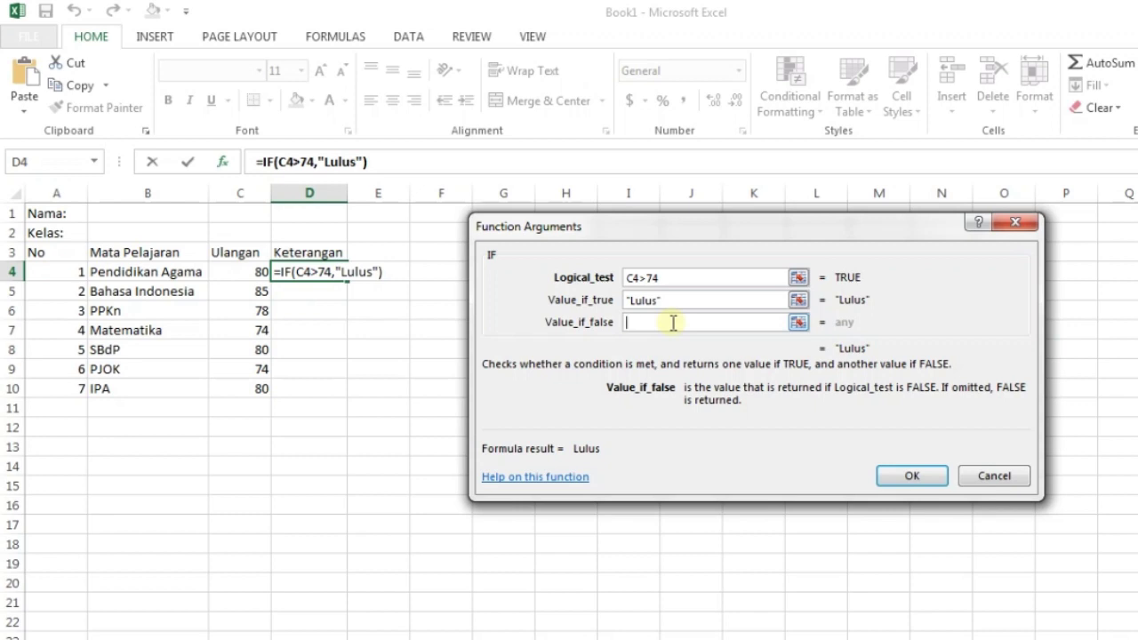
text(Tidak)
text(L)
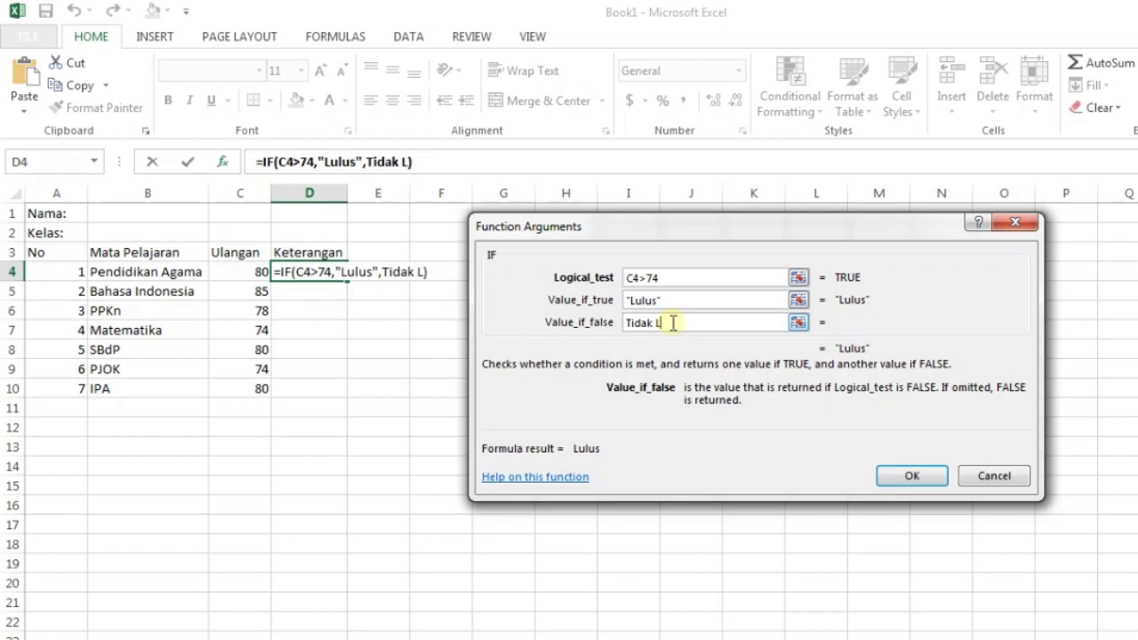
text(ulus)
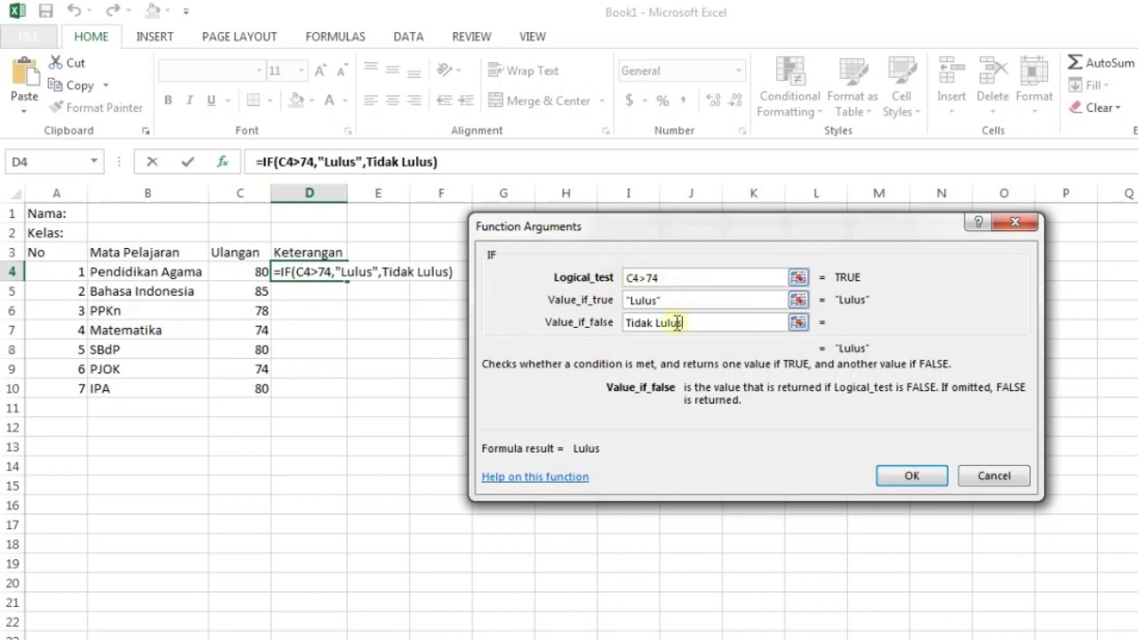
click(922, 483)
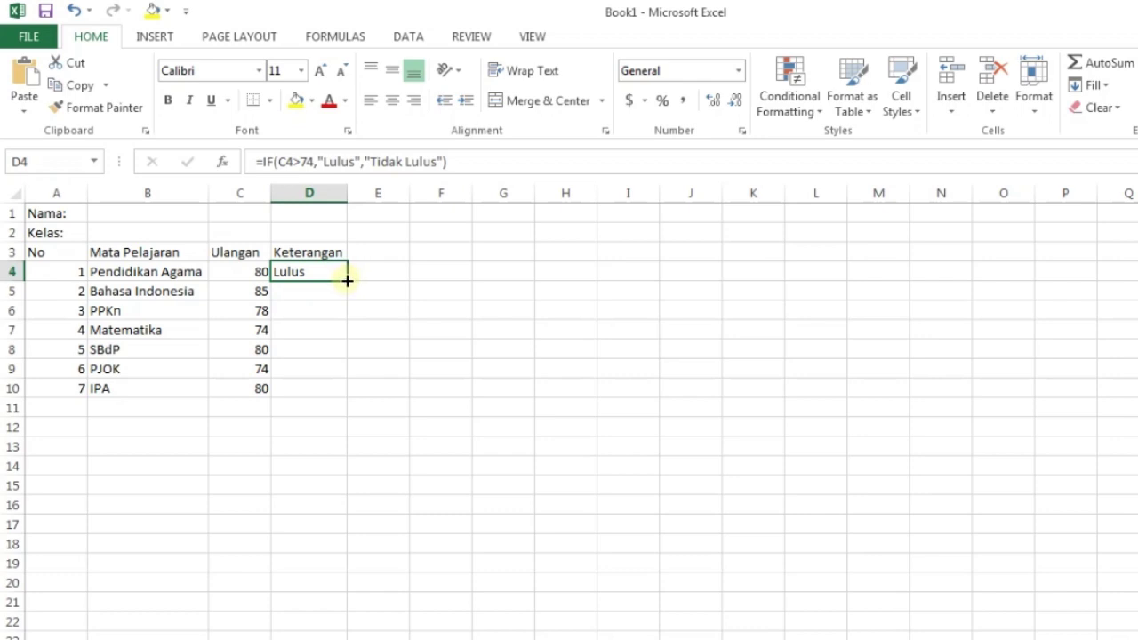
Fill the IF formula from cell D4 down through D10 for the remaining subjects.
drag(347, 279, 340, 398)
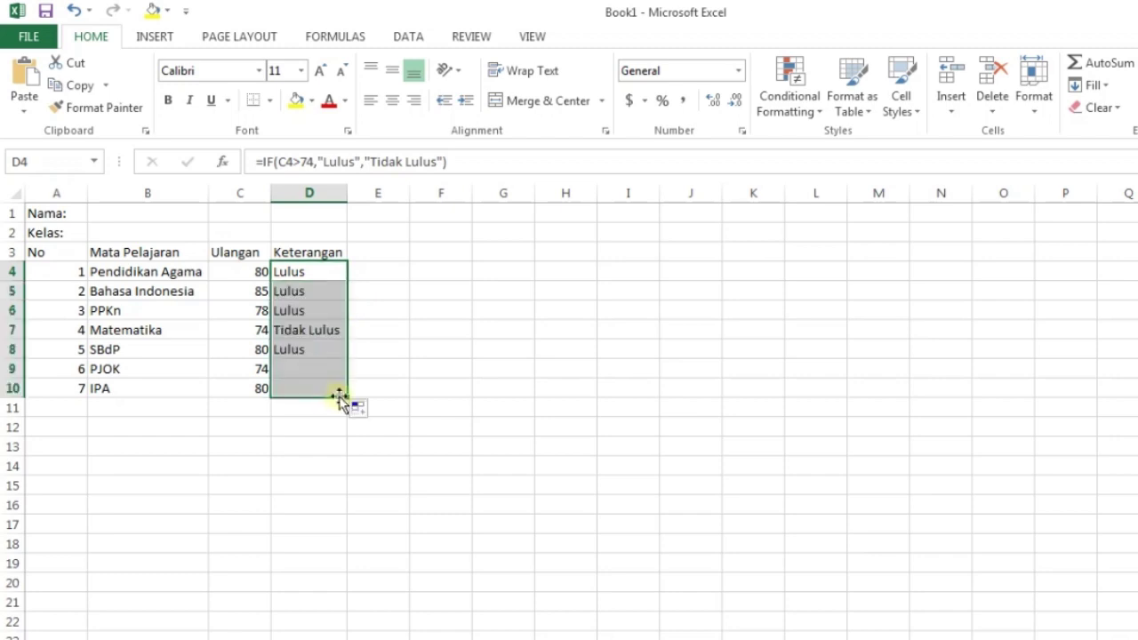
click(338, 333)
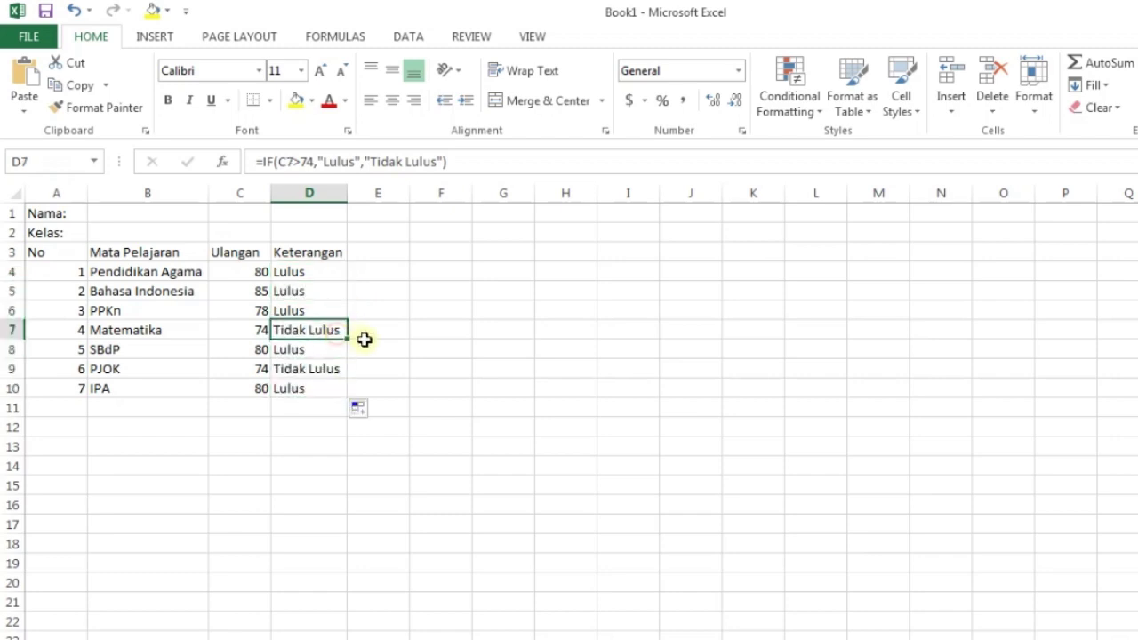
click(331, 372)
click(423, 367)
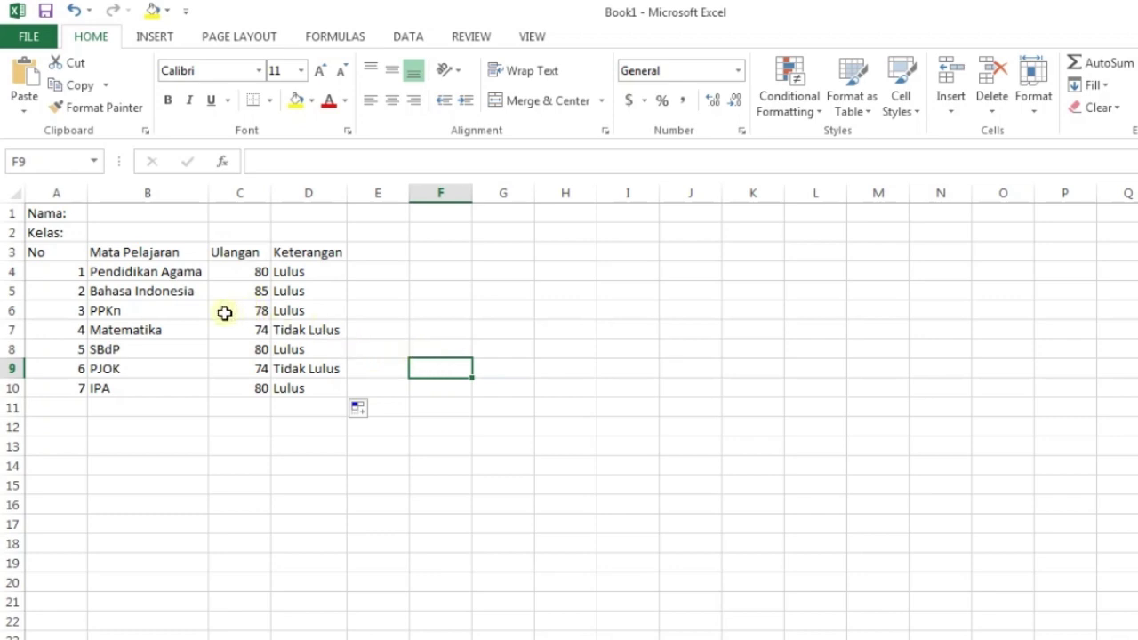
Apply all borders to the grade table in range A3:D10.
click(58, 252)
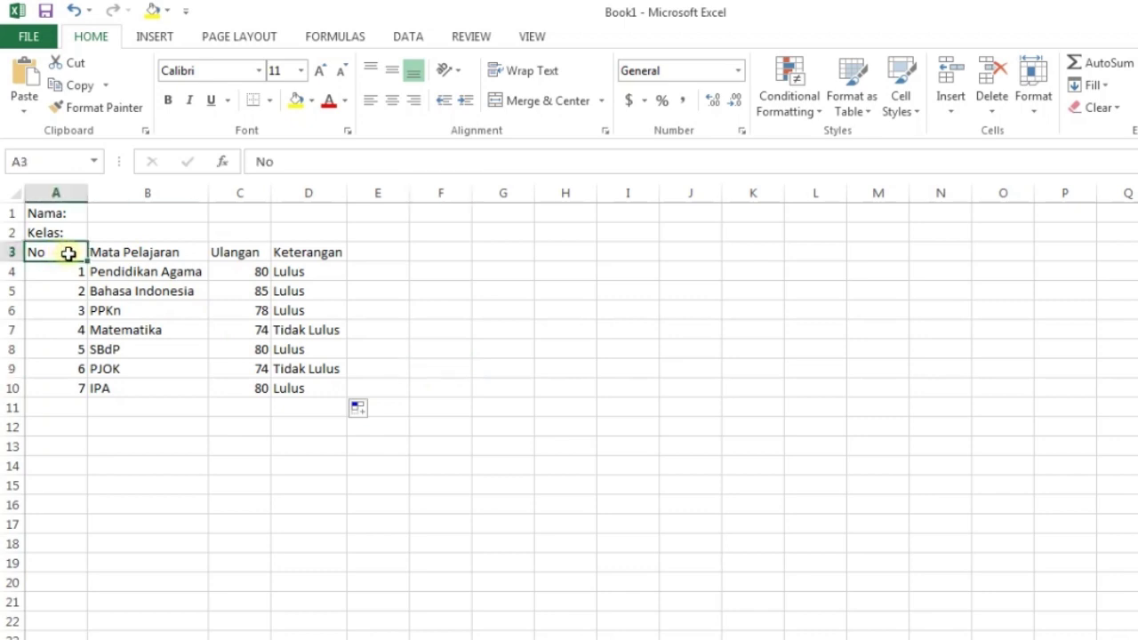
drag(63, 252, 302, 392)
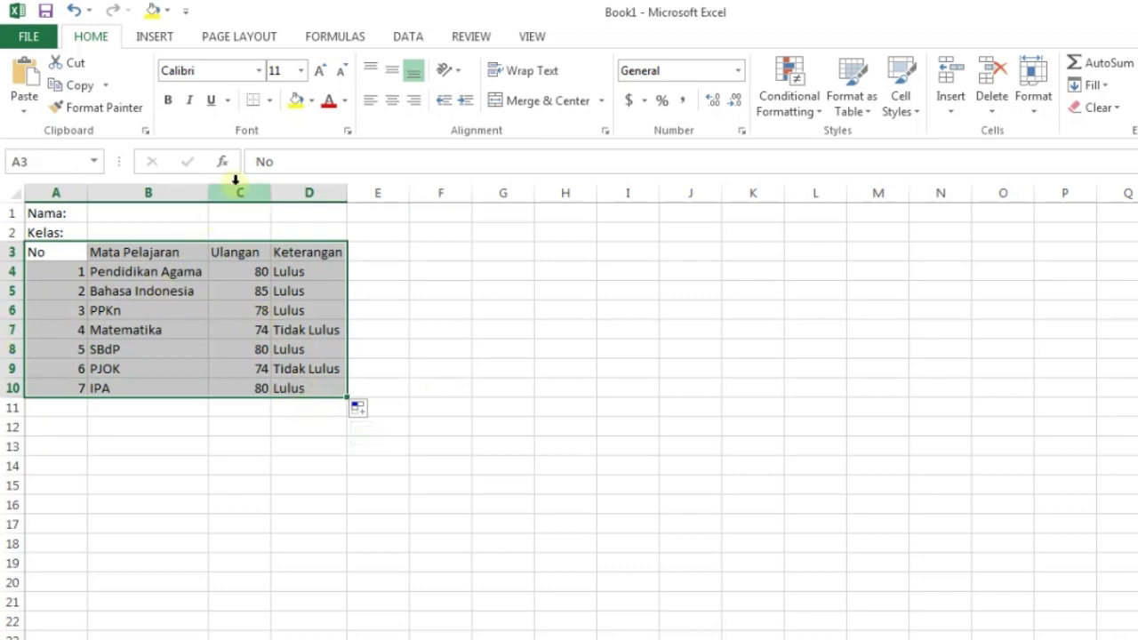
click(270, 105)
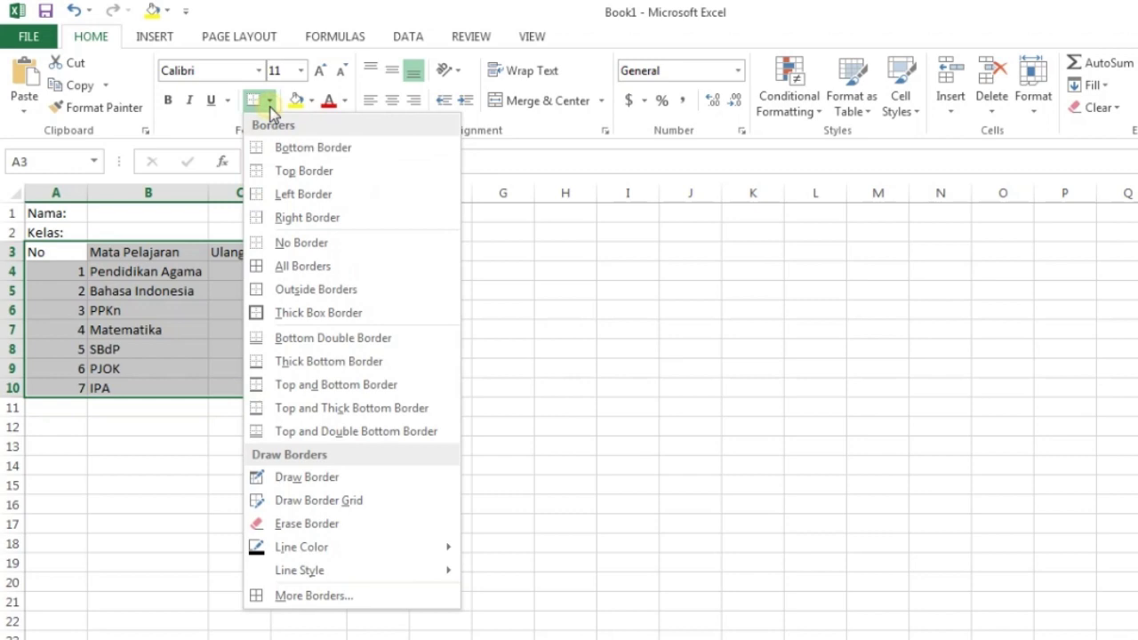
click(299, 267)
click(187, 311)
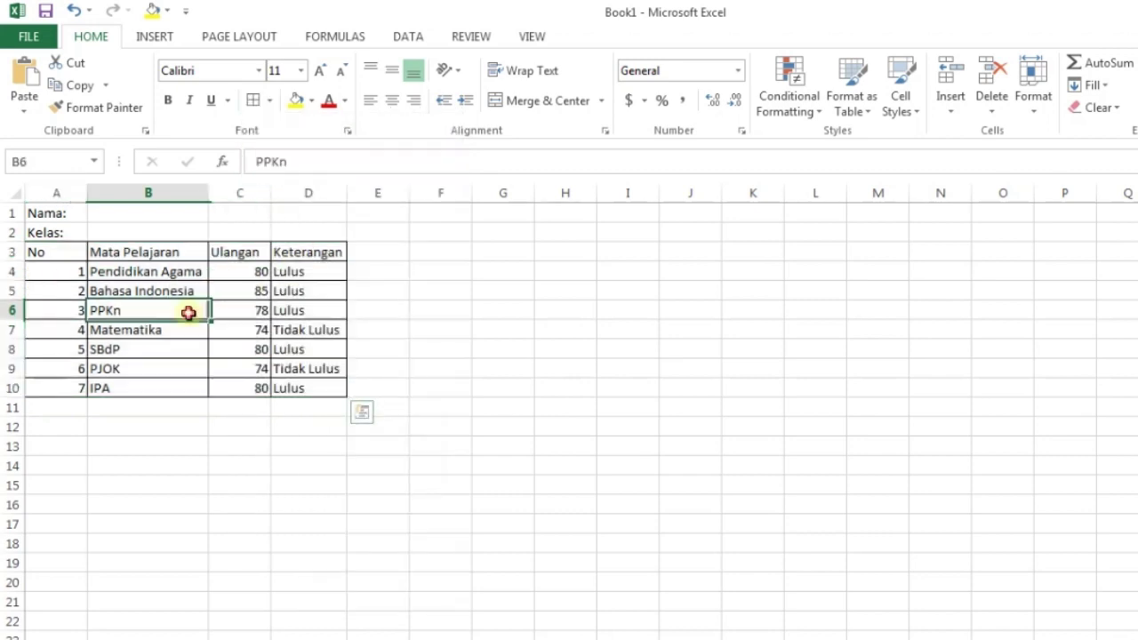
Narrow column A to fit the No heading and the subject numbers.
click(76, 252)
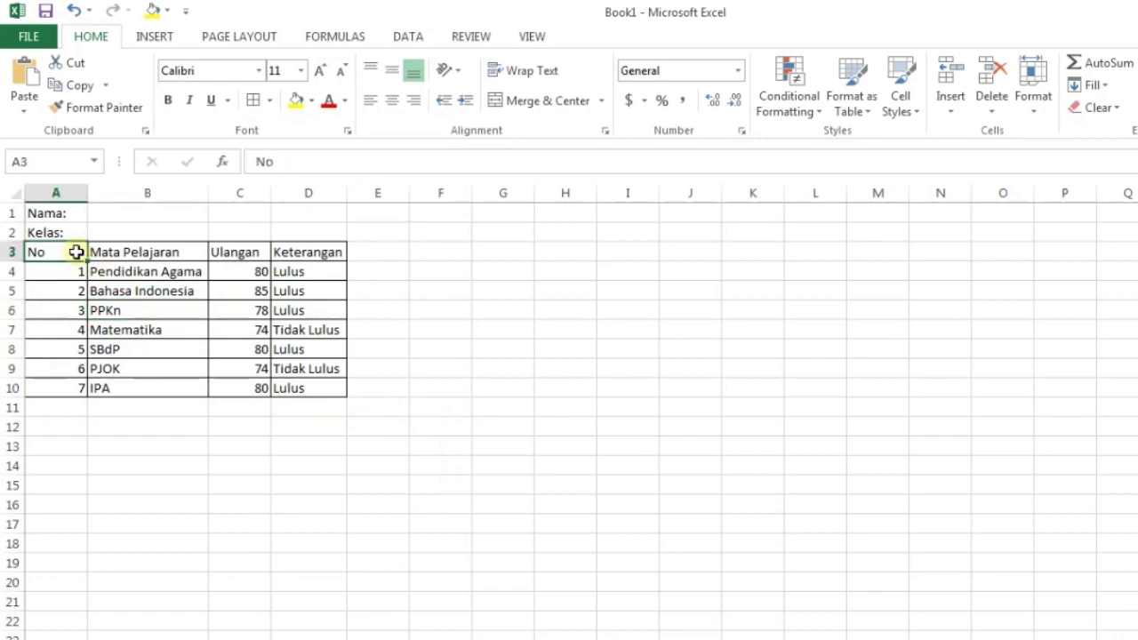
drag(87, 193, 49, 213)
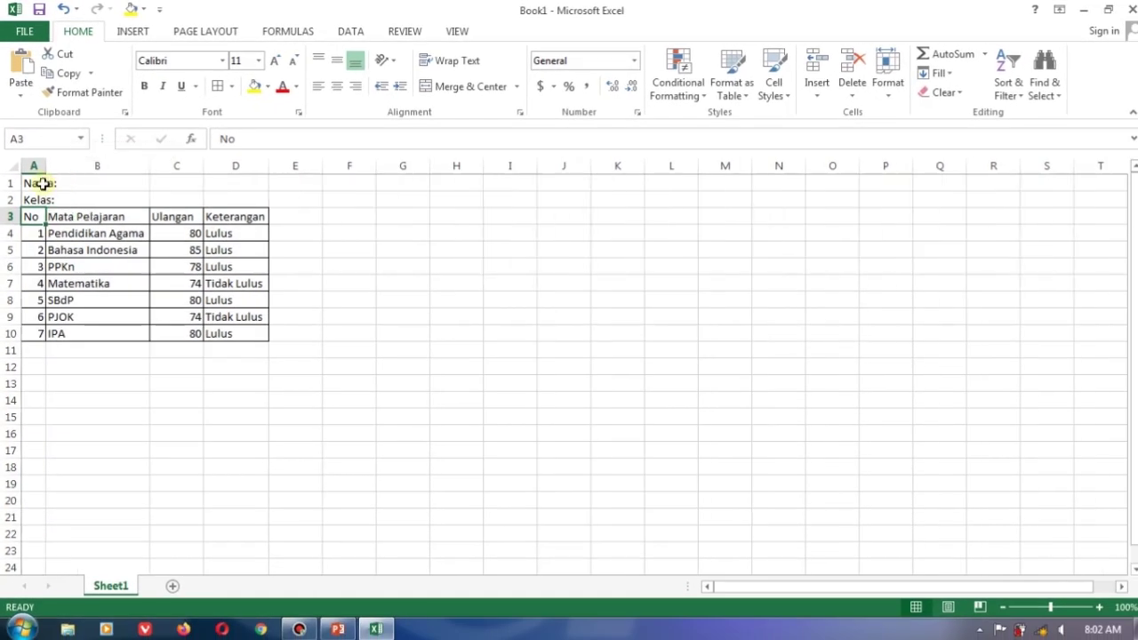
click(133, 252)
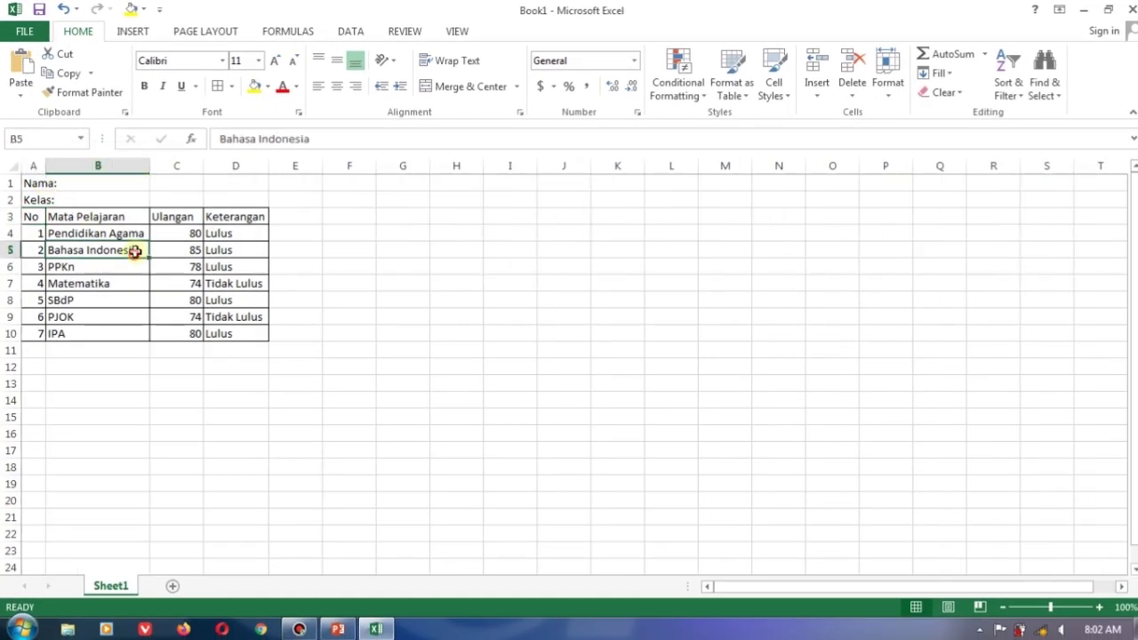
click(320, 270)
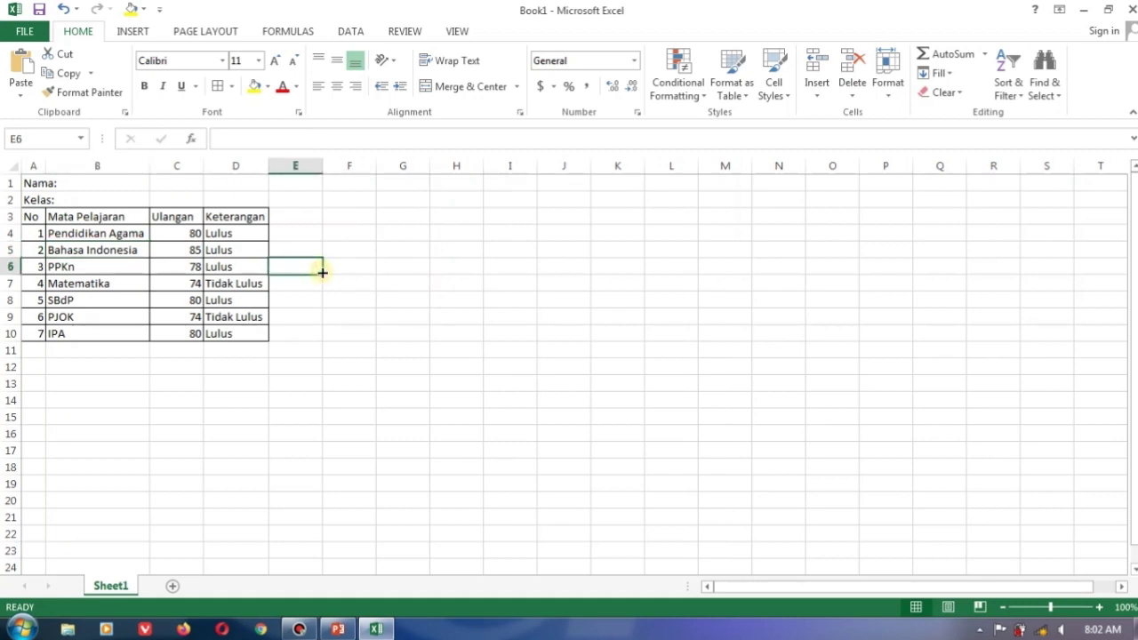
Examine the IF formulas in the Keterangan cells D4 to D6.
key(Left)
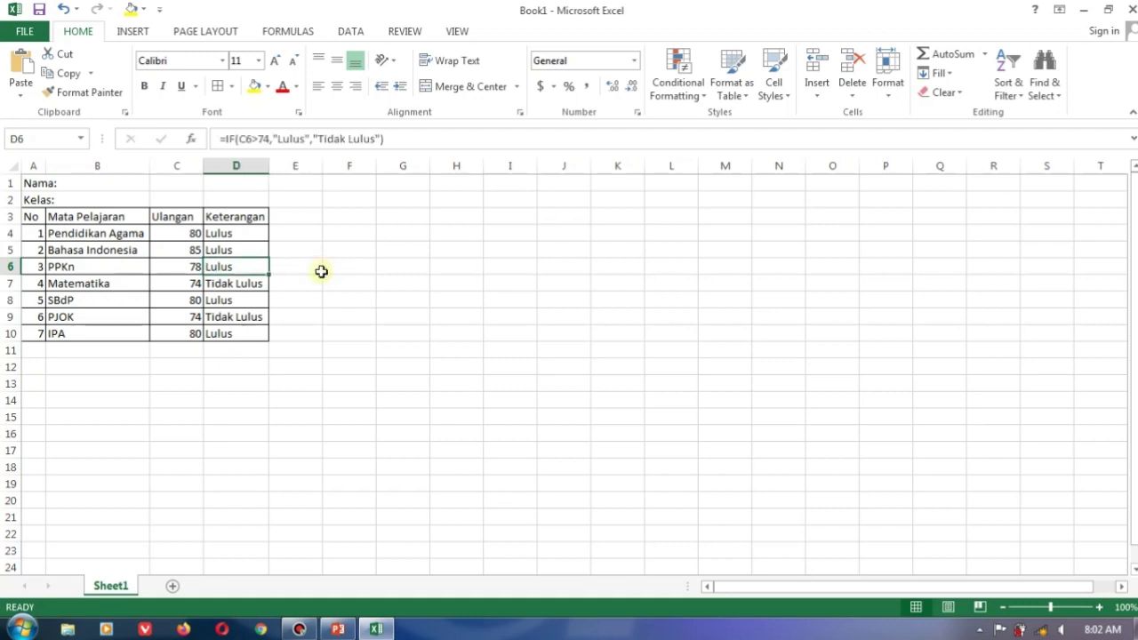
key(Up)
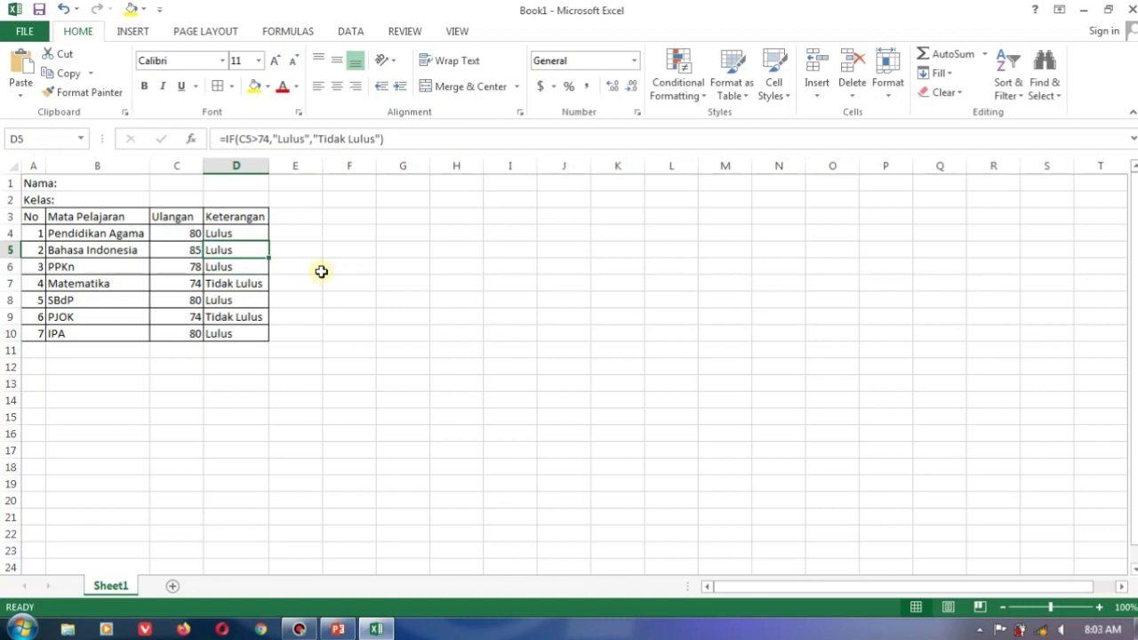
key(Down)
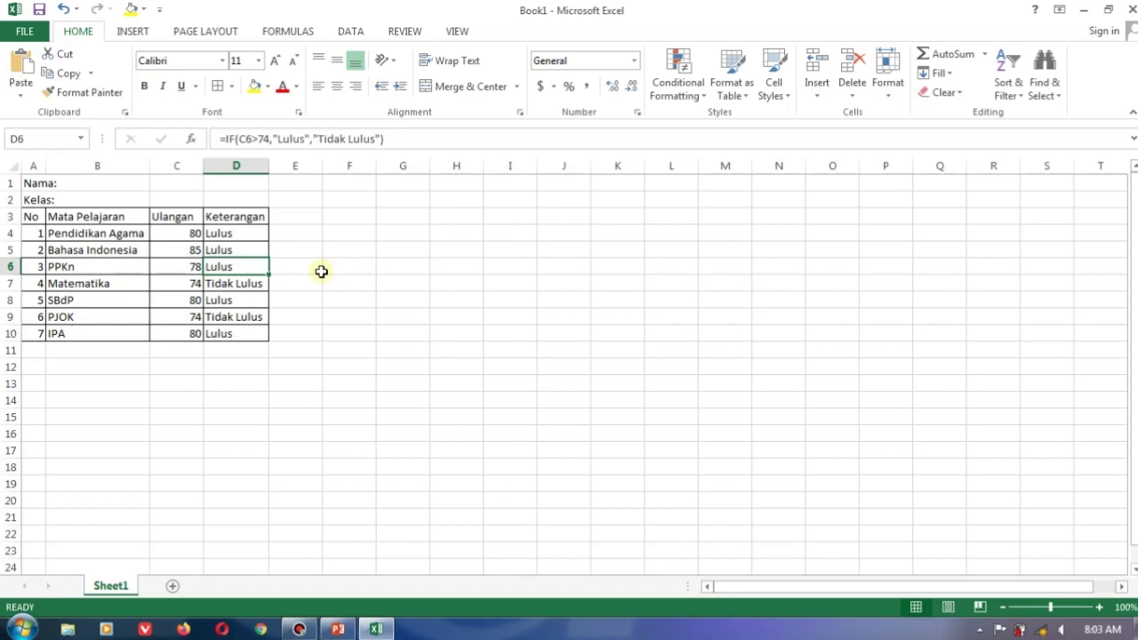
click(232, 235)
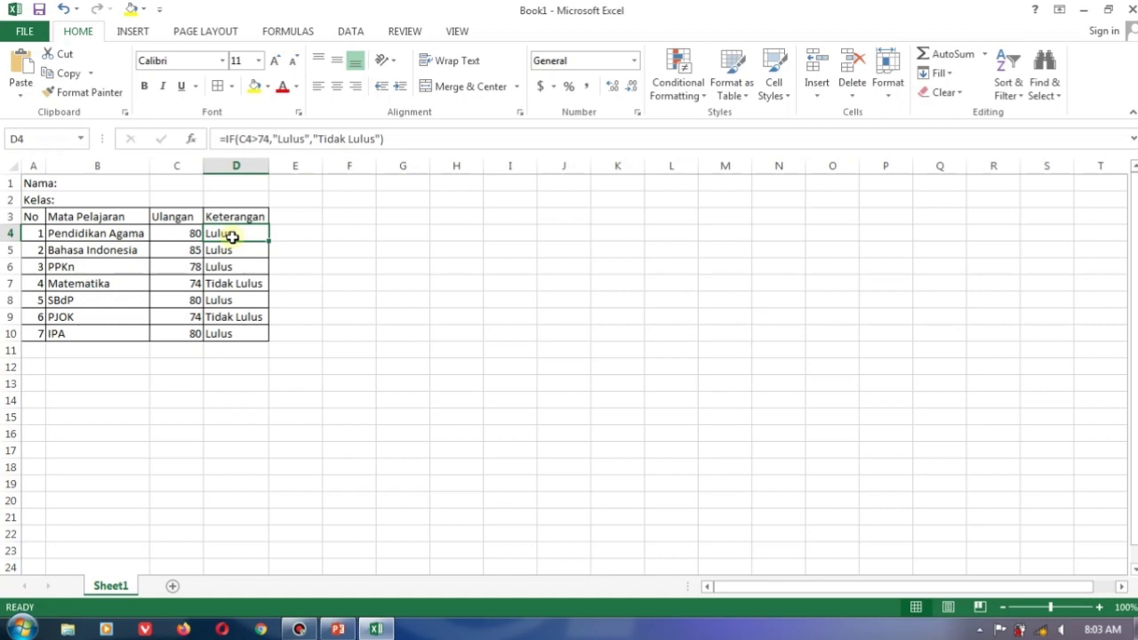
click(232, 250)
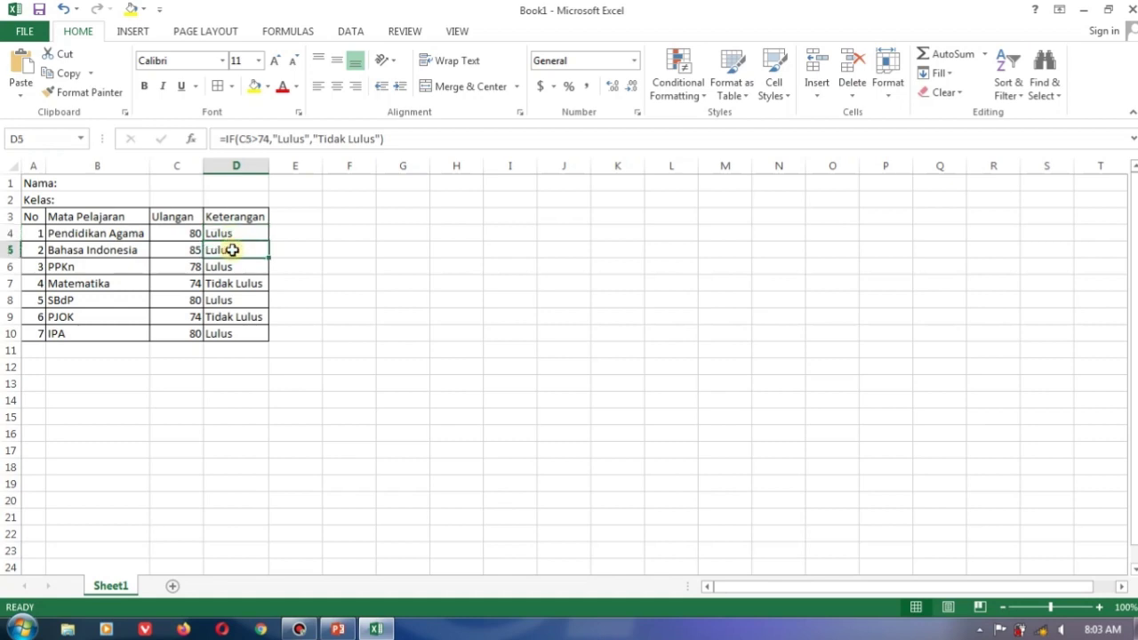